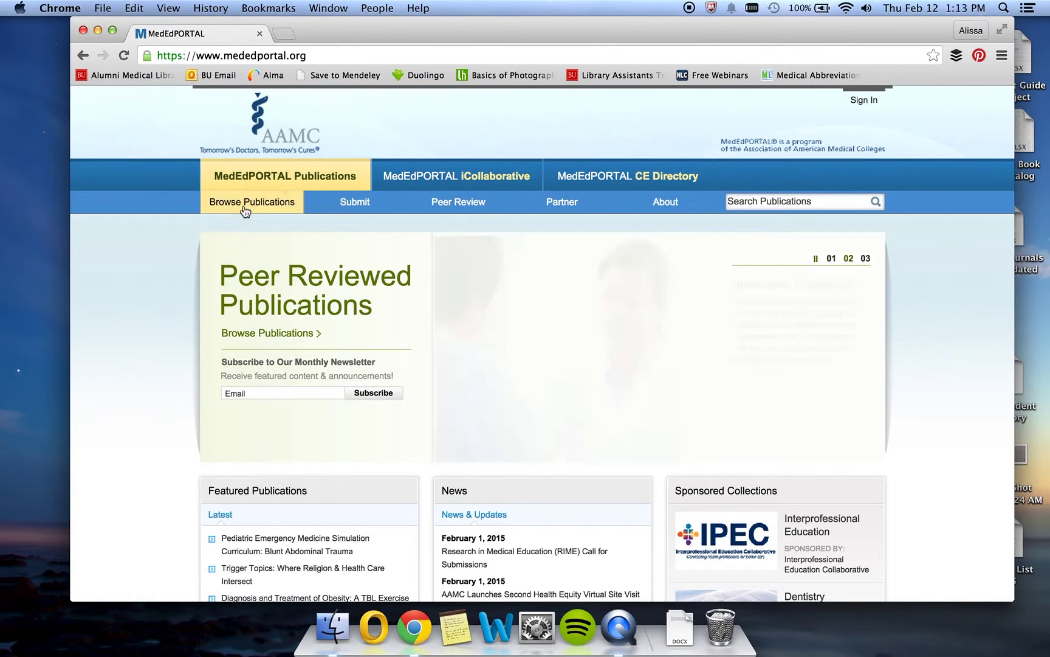
Browse publications, filter to Anesthesiology, and open 'Unresponsive Patient in the Post Anesthesia Care Unit'.
{"action": "left_click", "coordinate": [244, 207]}
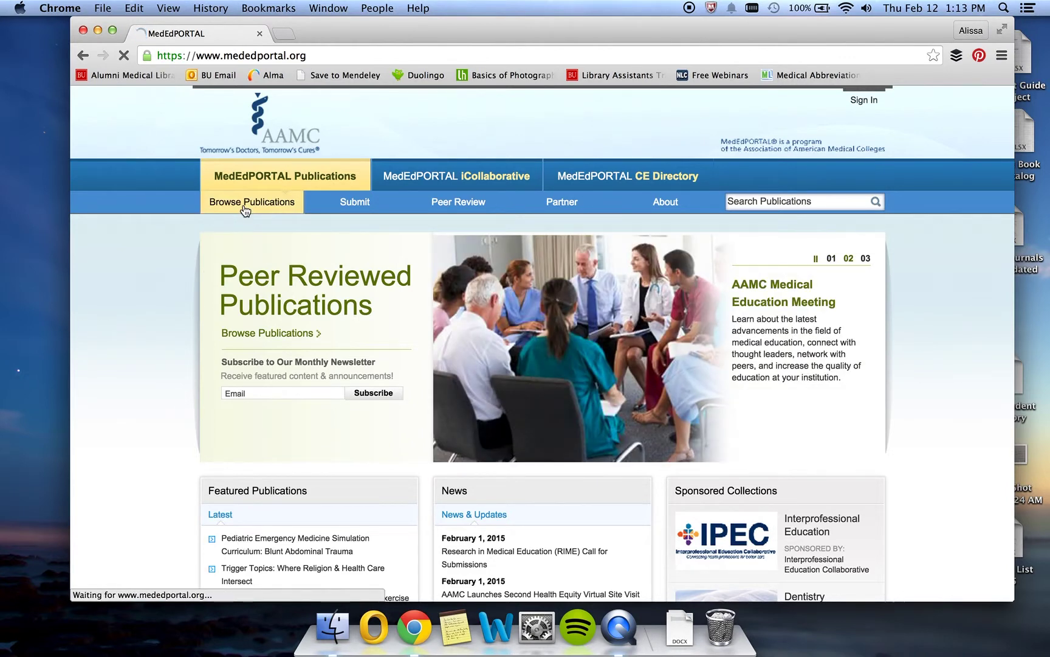
{"action": "scroll", "coordinate": [865, 286], "scroll_direction": "down", "scroll_amount": 4}
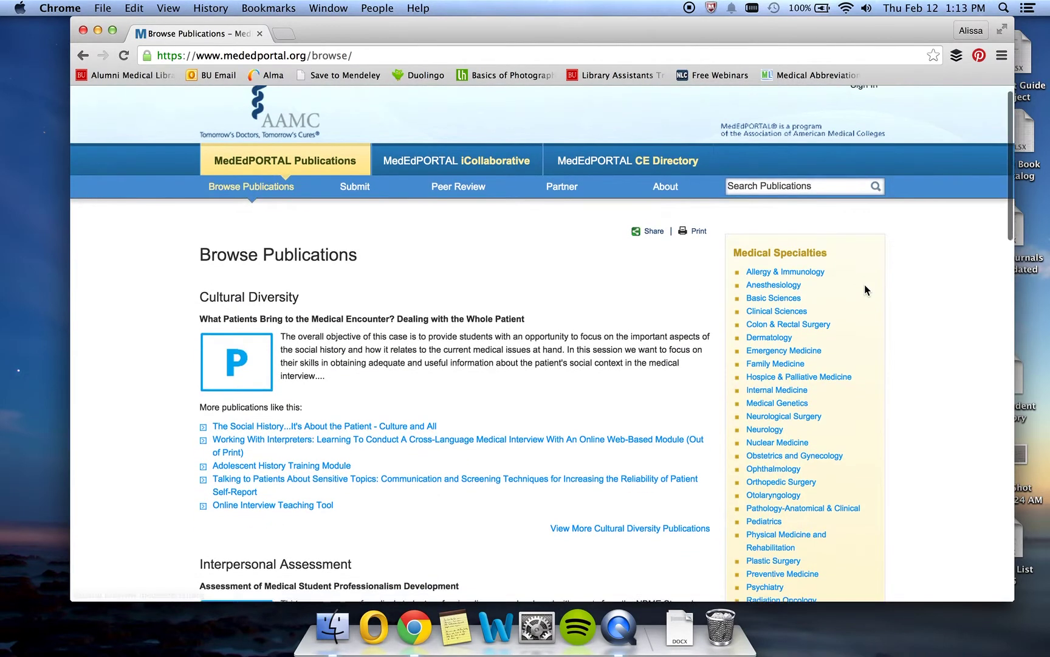
{"action": "scroll", "coordinate": [870, 334], "scroll_direction": "down", "scroll_amount": 10}
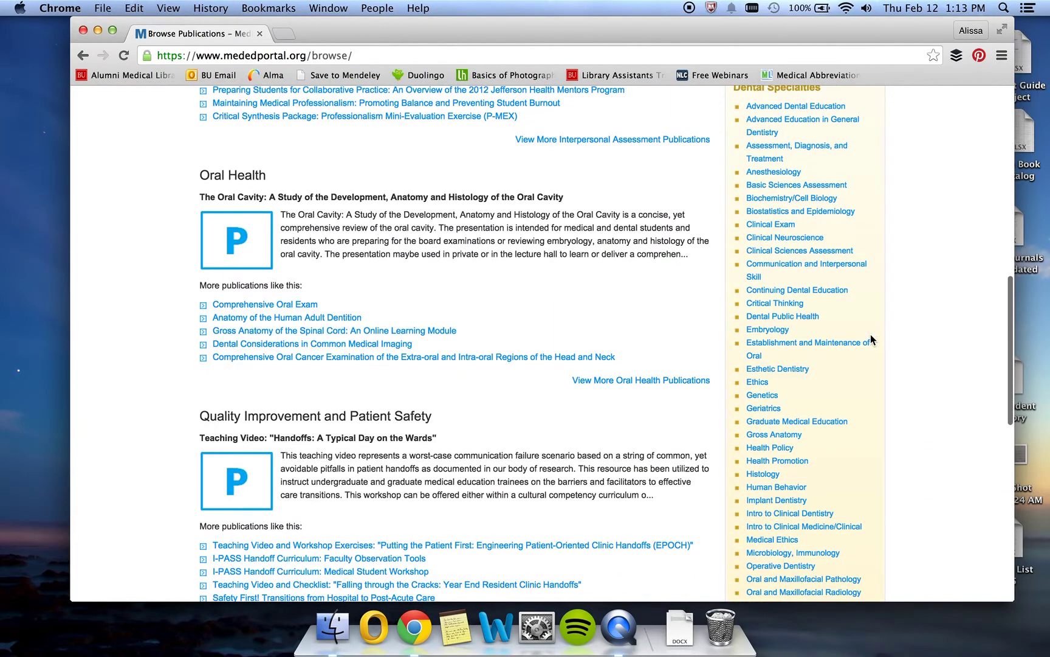
{"action": "scroll", "coordinate": [878, 109], "scroll_direction": "up", "scroll_amount": 12}
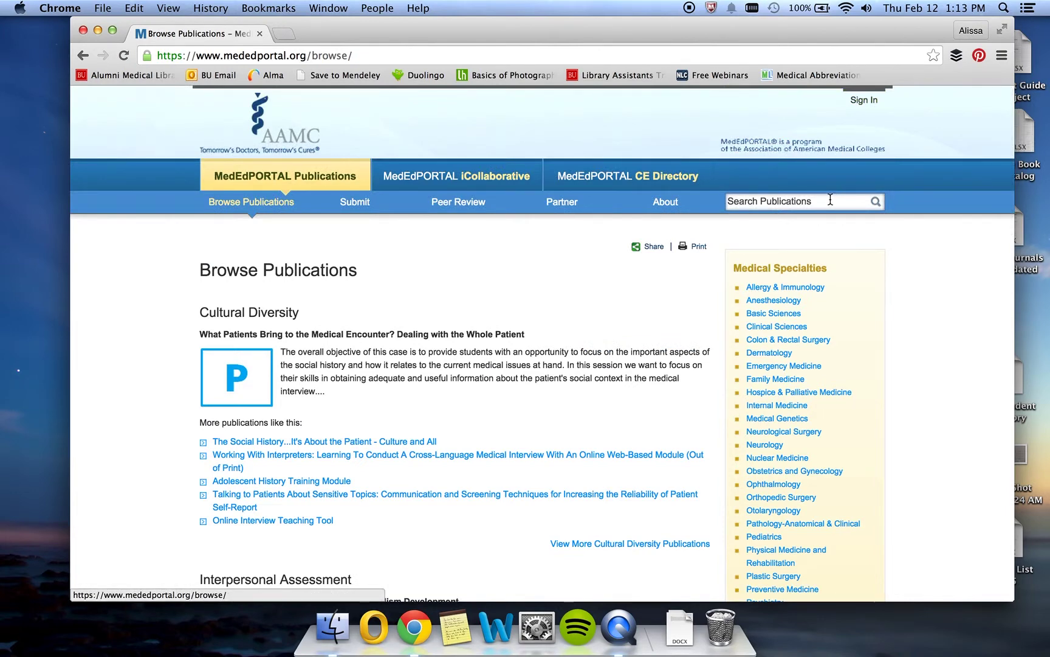
{"action": "left_click", "coordinate": [805, 292]}
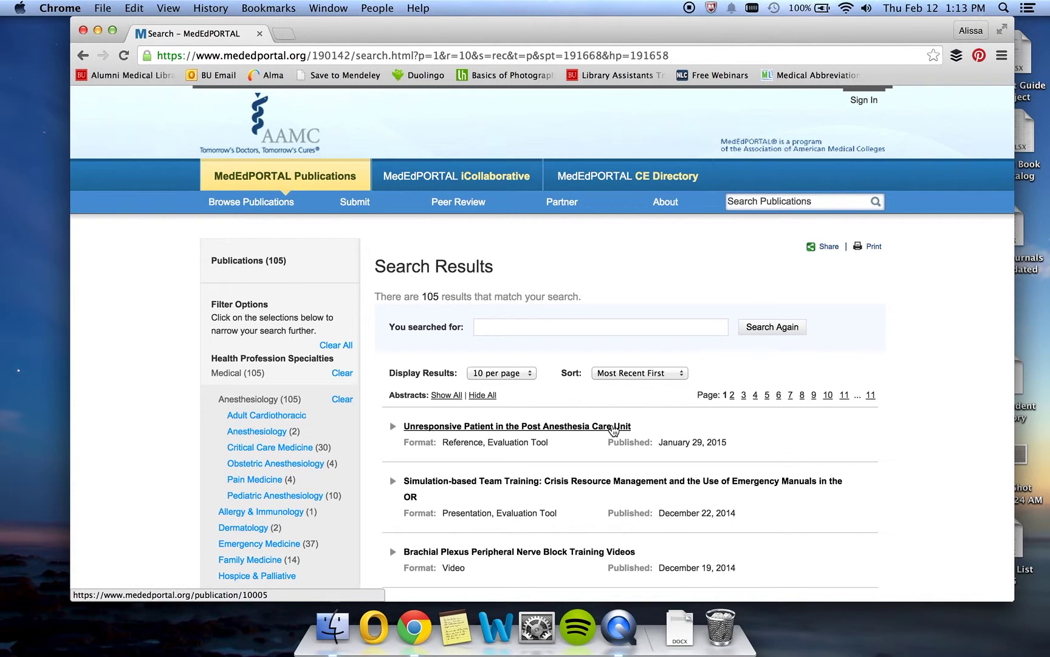
{"action": "left_click", "coordinate": [613, 428]}
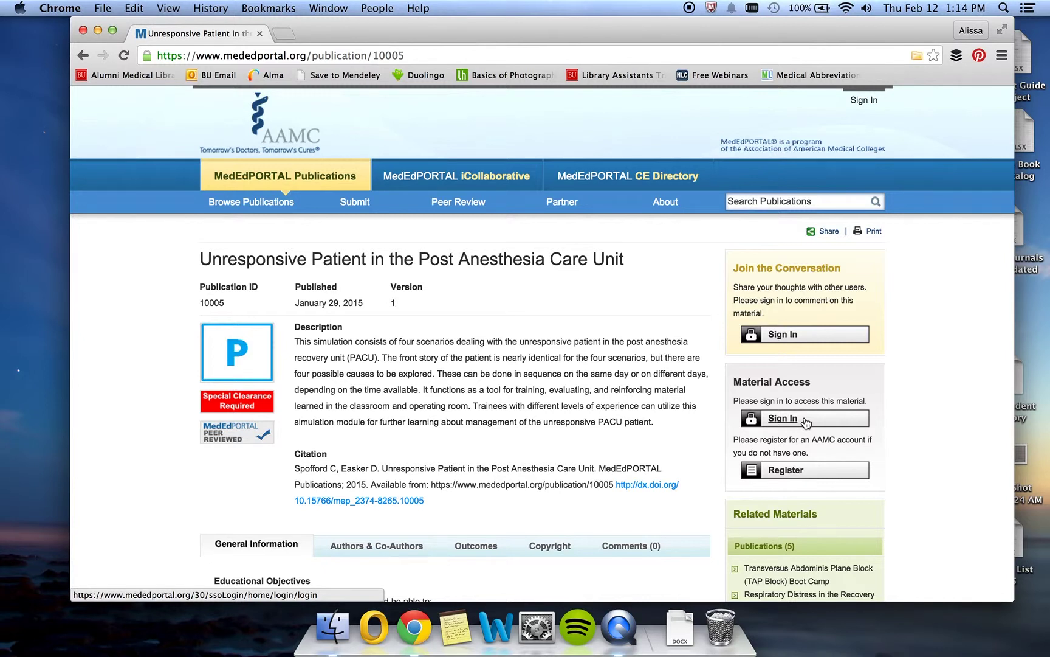
Go to Submit to Publications and open the Manuscript Central login site in a new tab.
{"action": "mouse_move", "coordinate": [359, 209]}
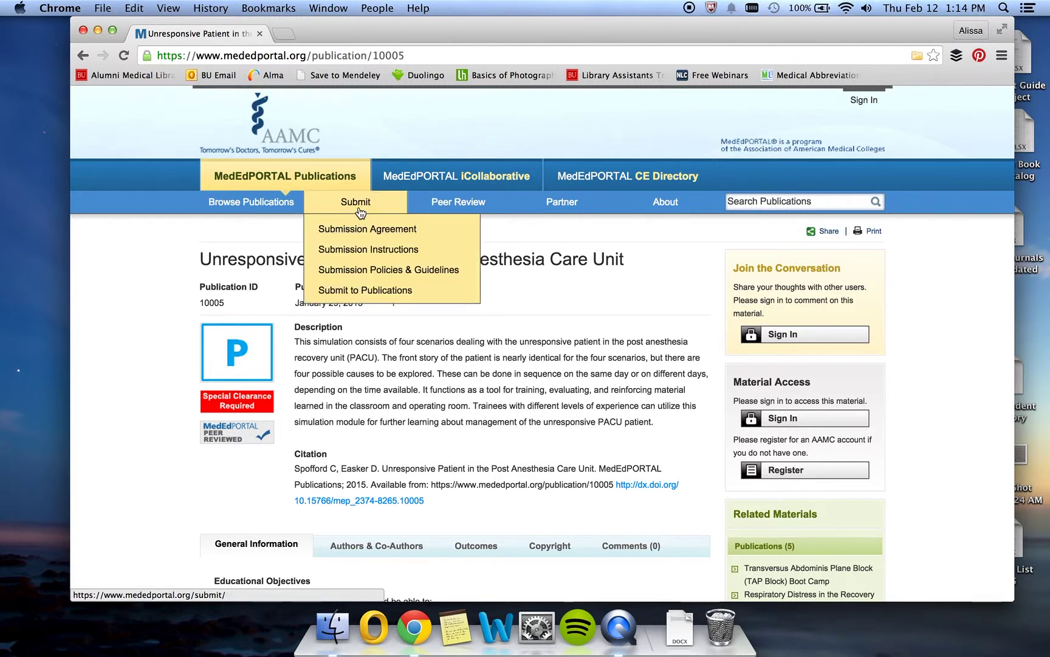
{"action": "left_click", "coordinate": [363, 291]}
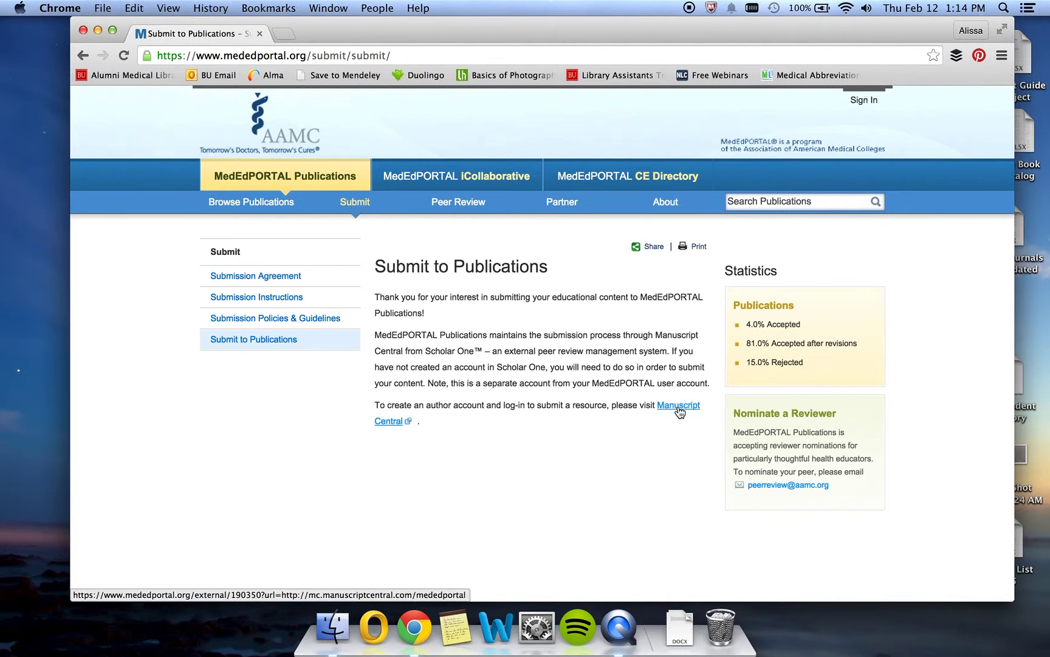
{"action": "key", "text": "ctrl+super+Escape"}
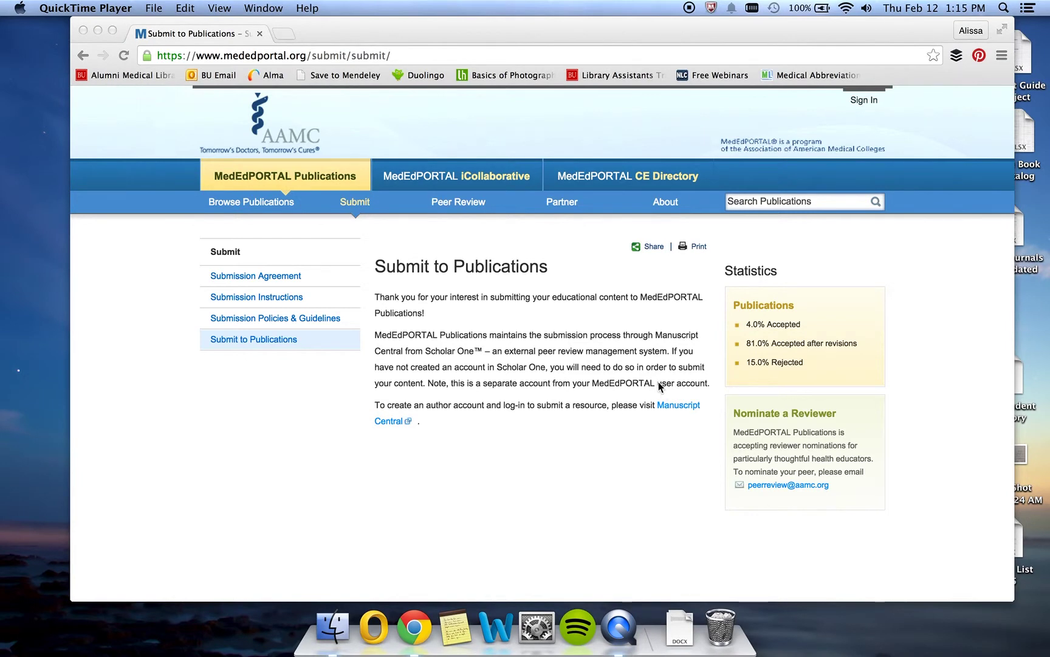
{"action": "left_click", "coordinate": [671, 402]}
{"action": "left_click", "coordinate": [671, 403]}
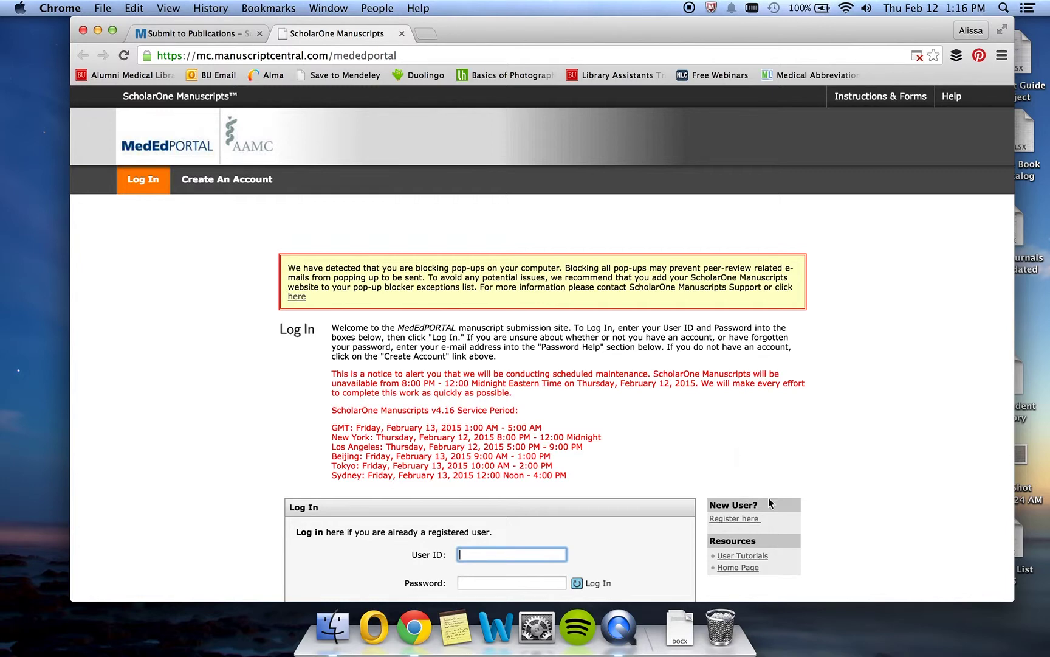
Log in with the saved author user ID and password, then open the Author Center dashboard.
{"action": "scroll", "coordinate": [770, 504], "scroll_direction": "down", "scroll_amount": 5}
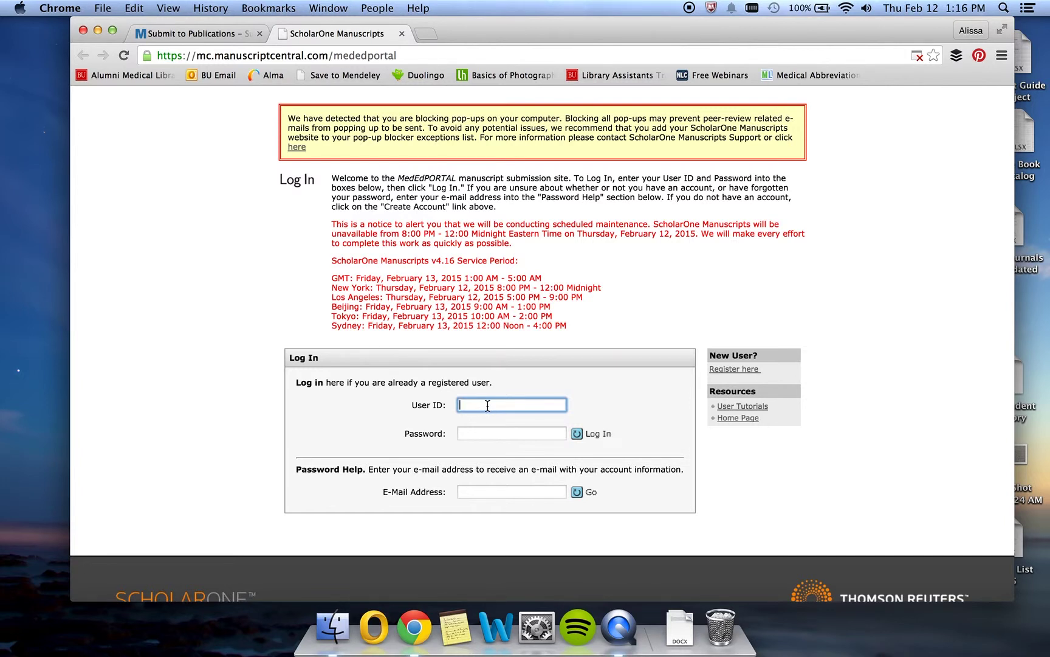
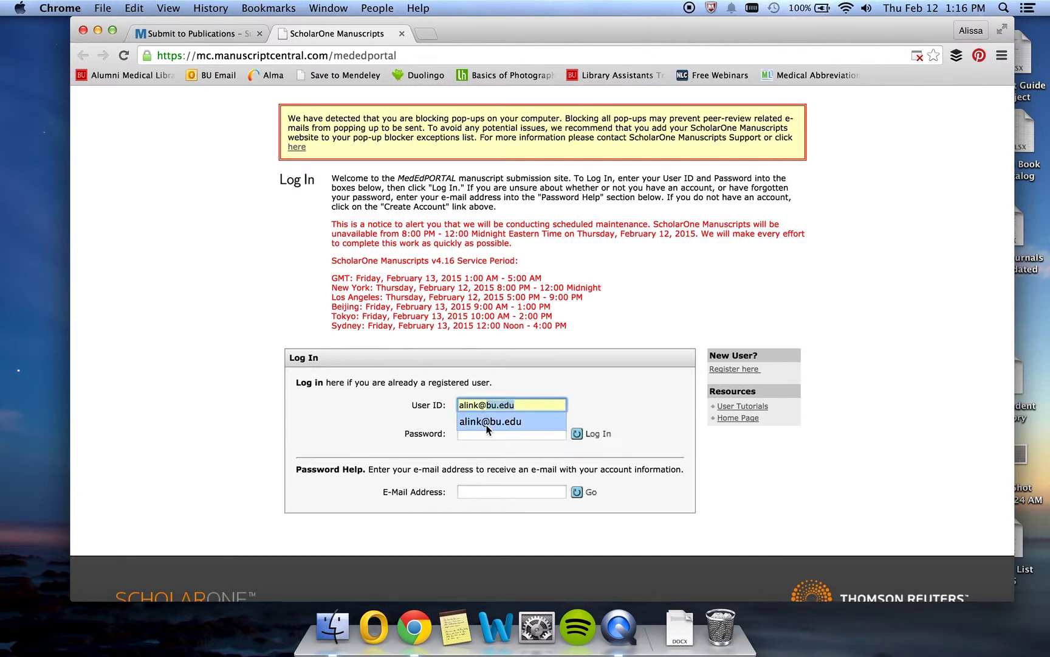
{"action": "left_click", "coordinate": [486, 422]}
{"action": "left_click", "coordinate": [483, 431]}
{"action": "type", "text": "••••••••••••••"}
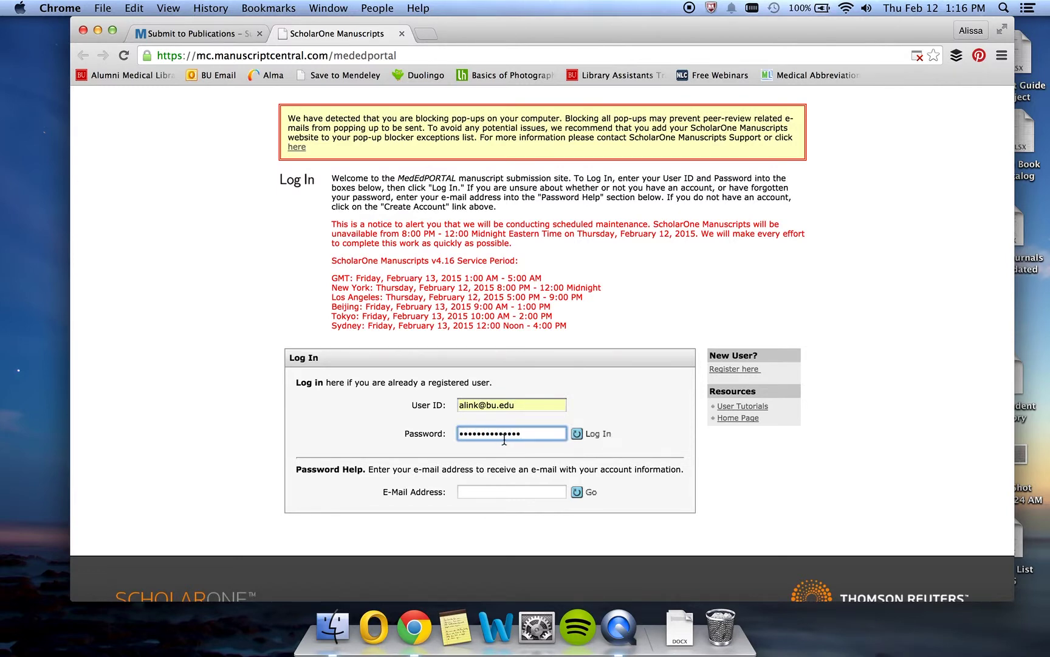
{"action": "left_click", "coordinate": [582, 437]}
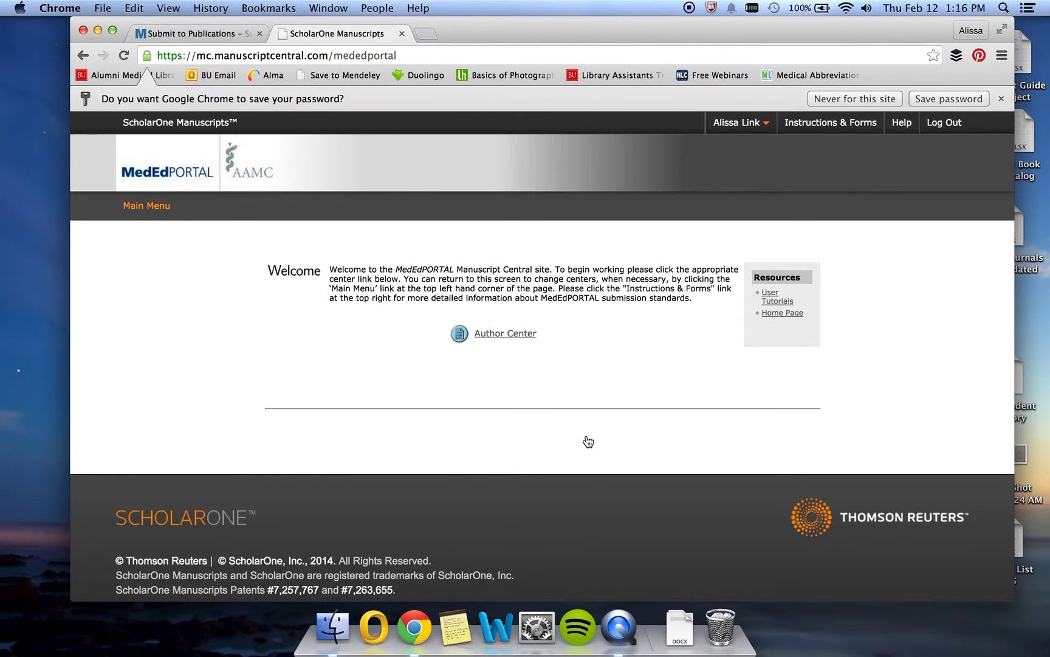
{"action": "left_click", "coordinate": [511, 335]}
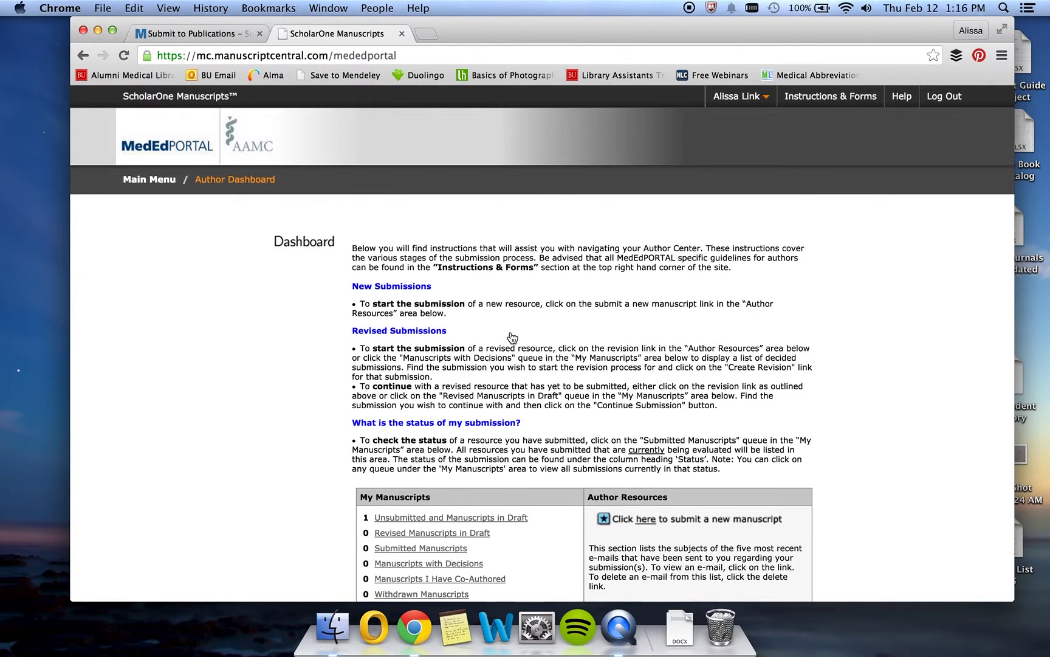
Bring up the Instructions & Forms popup listing MedEdPORTAL guides, handbook and forms.
{"action": "scroll", "coordinate": [513, 338], "scroll_direction": "down", "scroll_amount": 1}
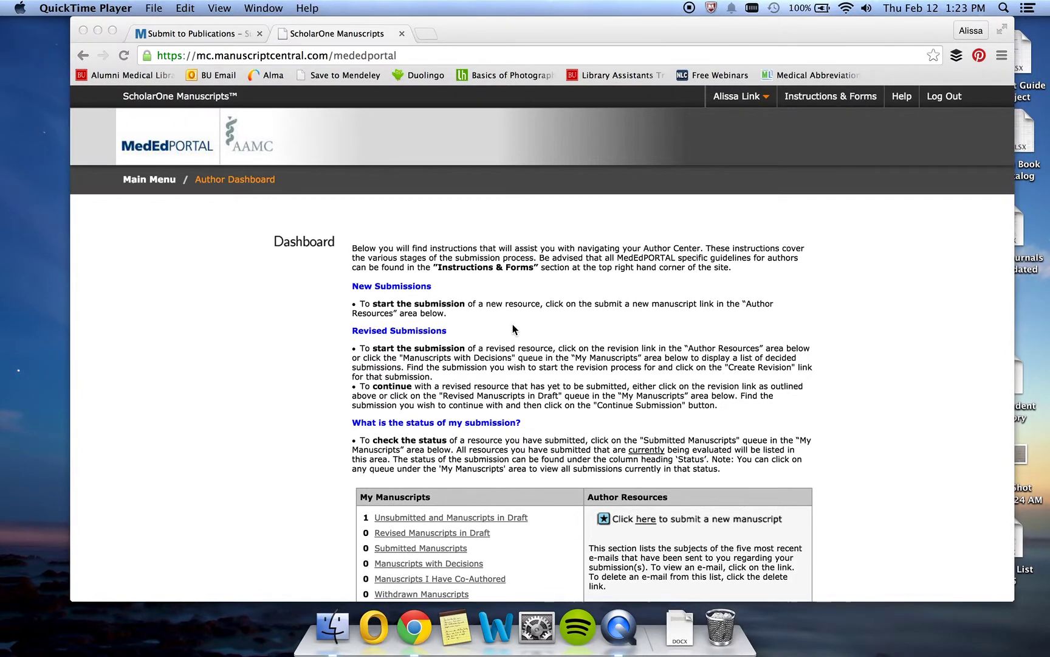
{"action": "left_click", "coordinate": [512, 329]}
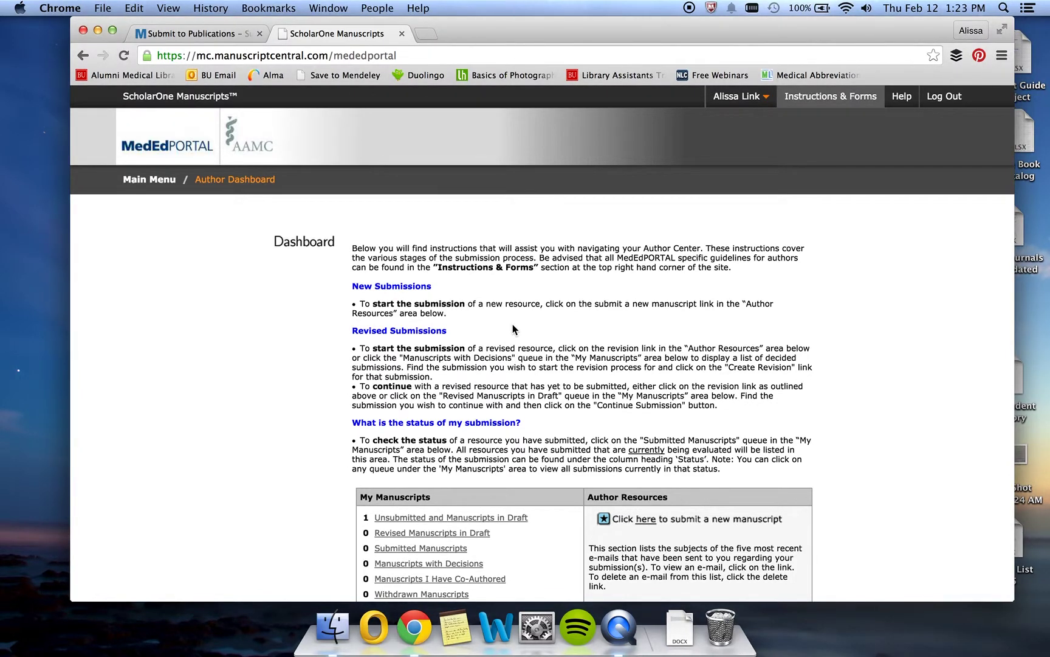
{"action": "left_click", "coordinate": [812, 97]}
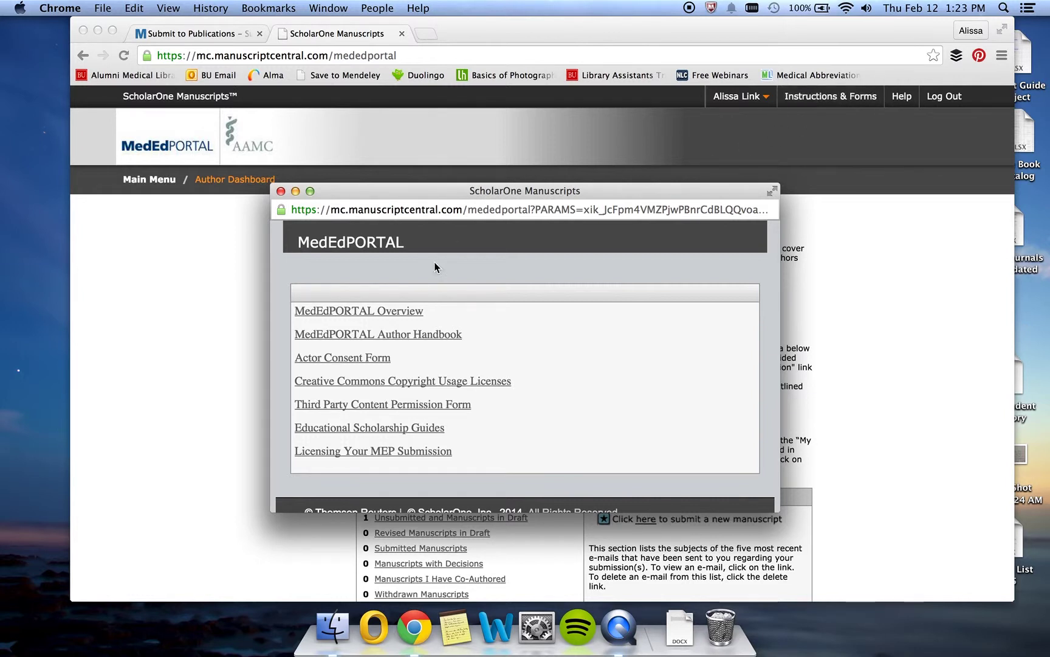
Open the MedEdPORTAL Author Handbook PDF at 110% and read its table of contents to the appendix.
{"action": "left_click", "coordinate": [425, 333]}
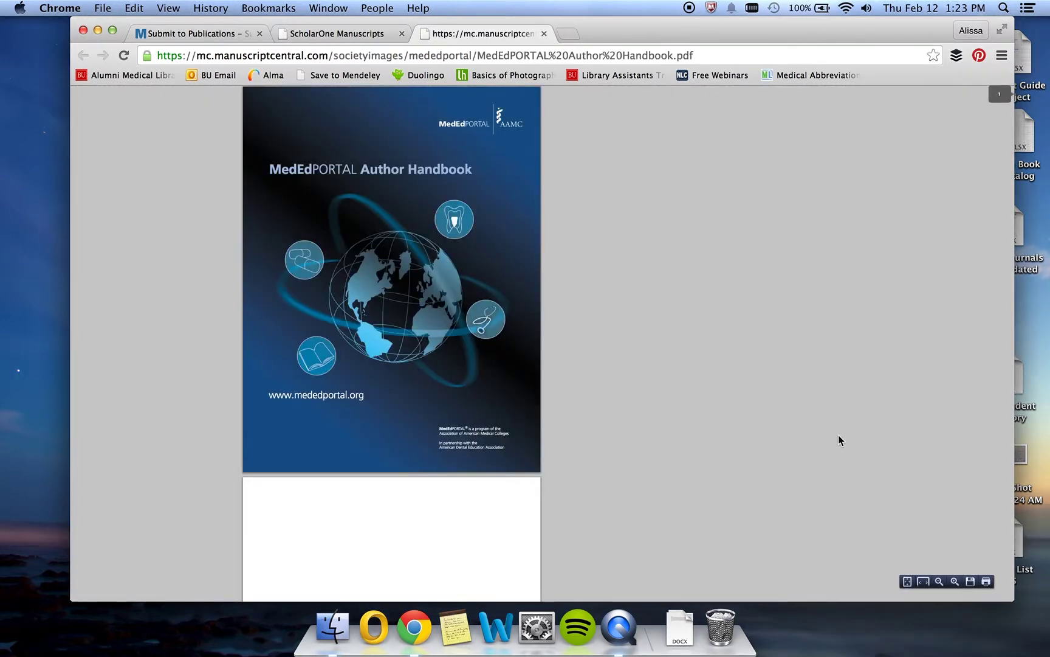
{"action": "left_click", "coordinate": [954, 581]}
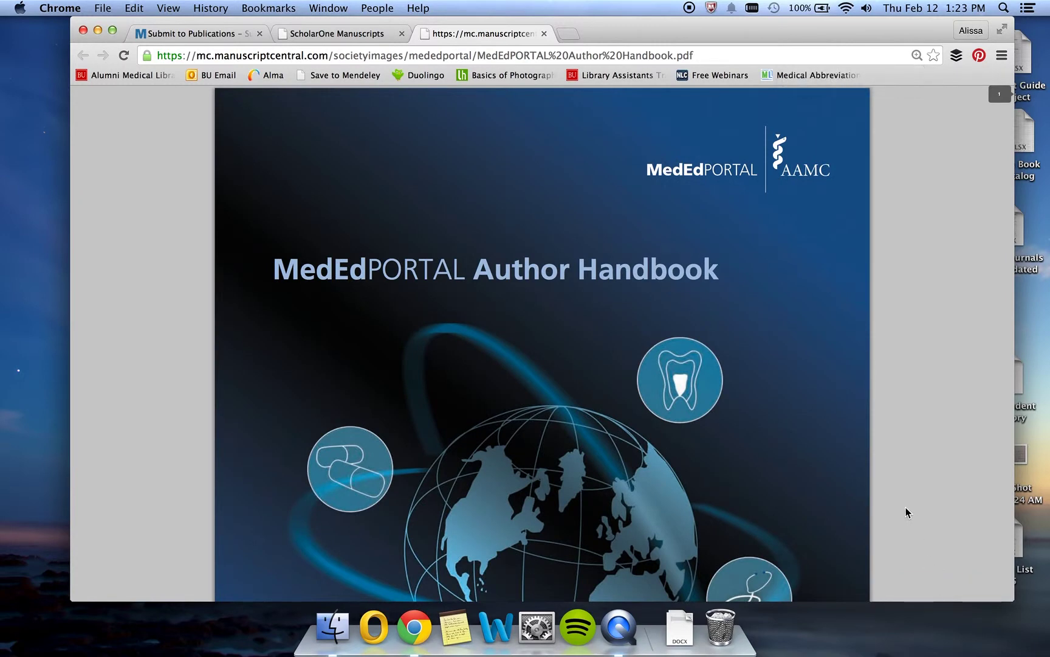
{"action": "scroll", "coordinate": [853, 473], "scroll_direction": "down", "scroll_amount": 15}
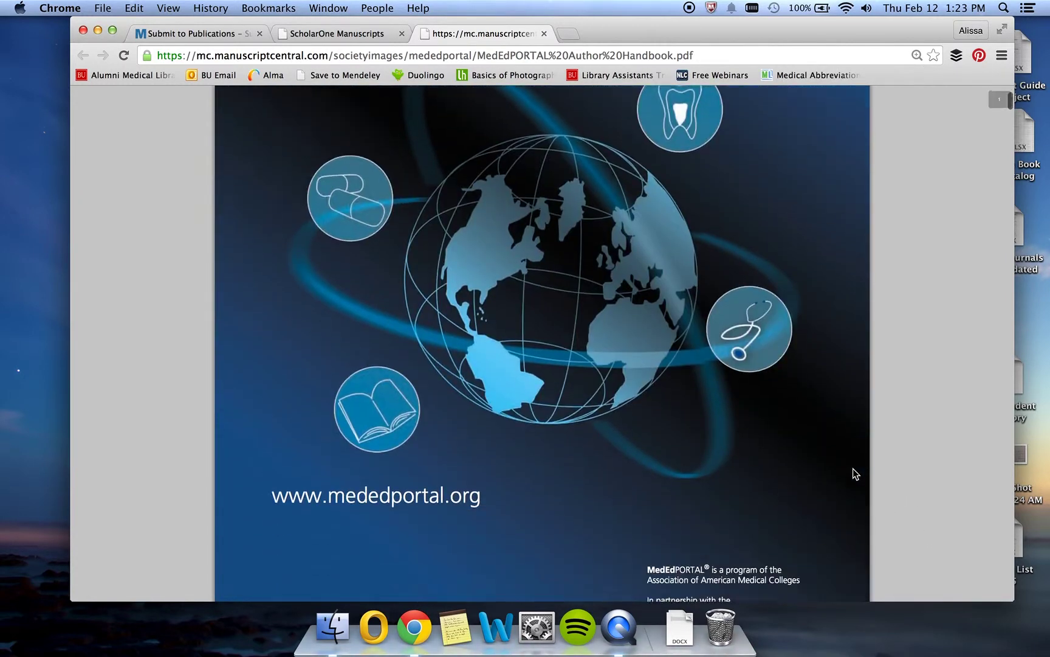
{"action": "scroll", "coordinate": [852, 473], "scroll_direction": "down", "scroll_amount": 20}
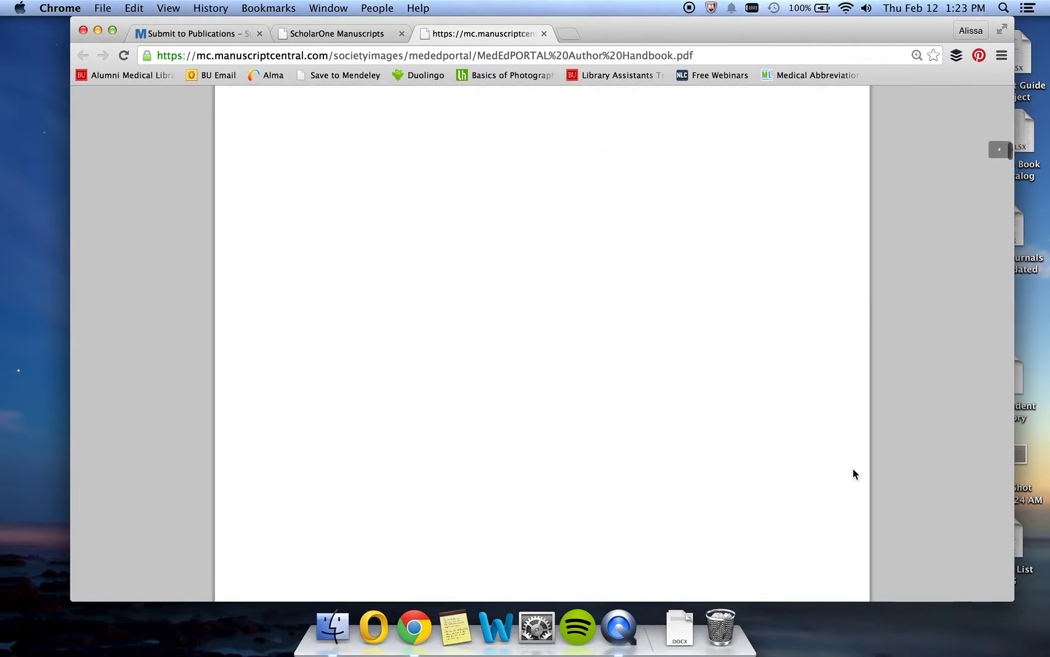
{"action": "scroll", "coordinate": [853, 473], "scroll_direction": "down", "scroll_amount": 8}
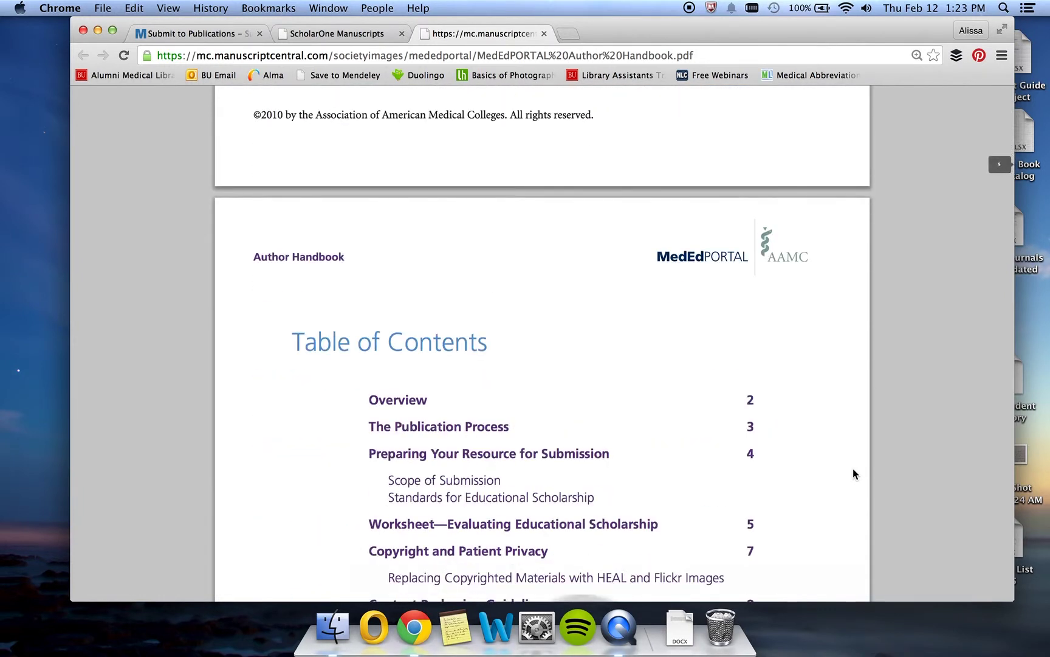
{"action": "scroll", "coordinate": [853, 474], "scroll_direction": "down", "scroll_amount": 2}
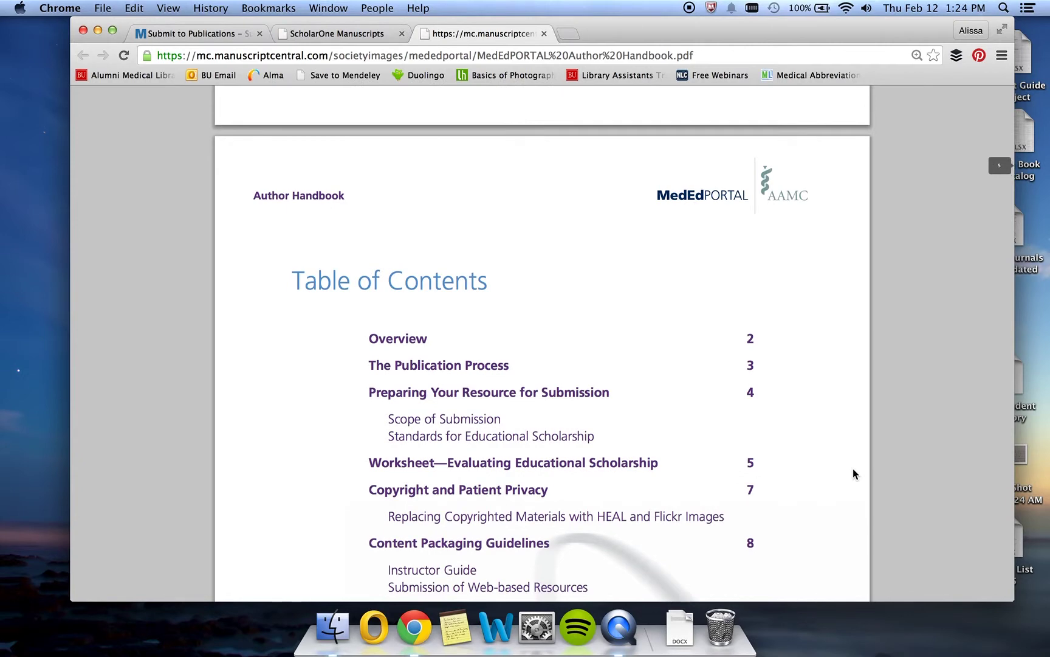
{"action": "scroll", "coordinate": [853, 469], "scroll_direction": "down", "scroll_amount": 5}
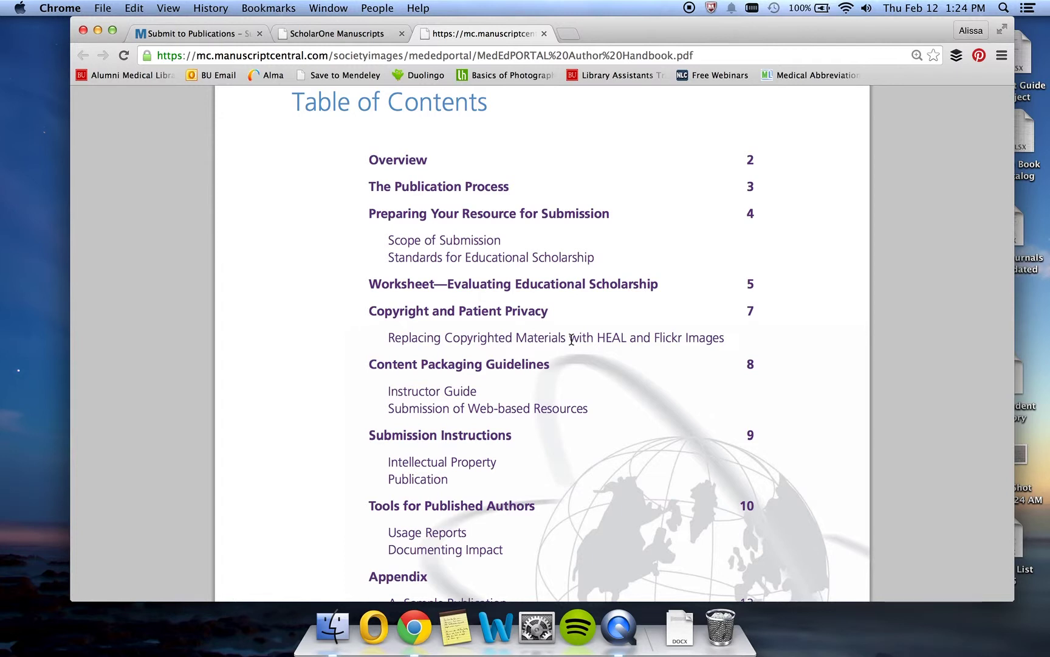
{"action": "scroll", "coordinate": [627, 383], "scroll_direction": "down", "scroll_amount": 2}
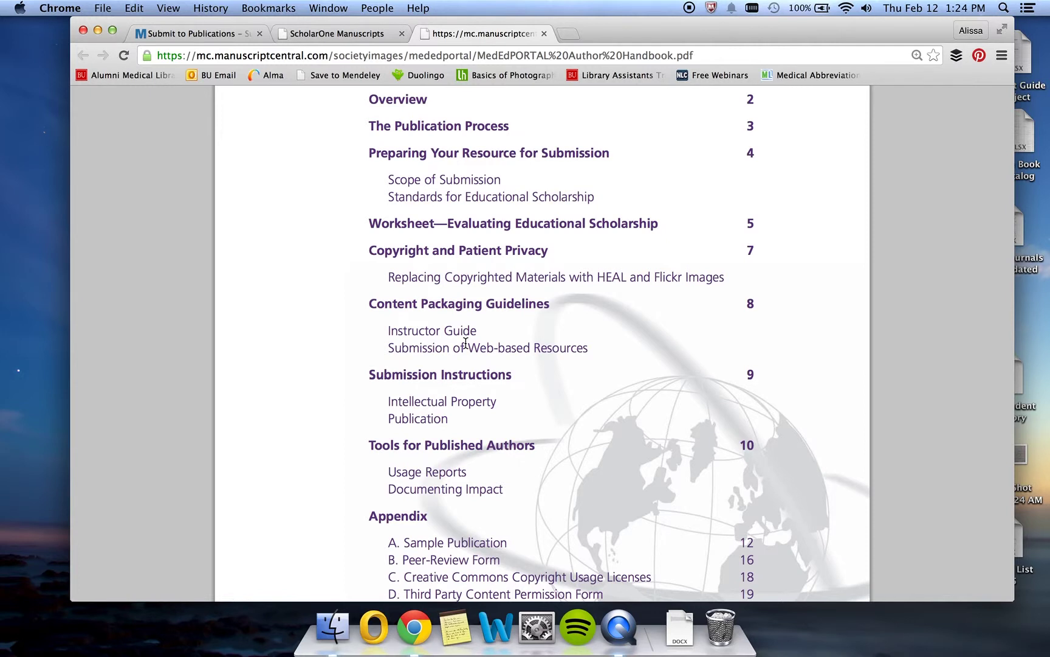
{"action": "scroll", "coordinate": [507, 444], "scroll_direction": "down", "scroll_amount": 3}
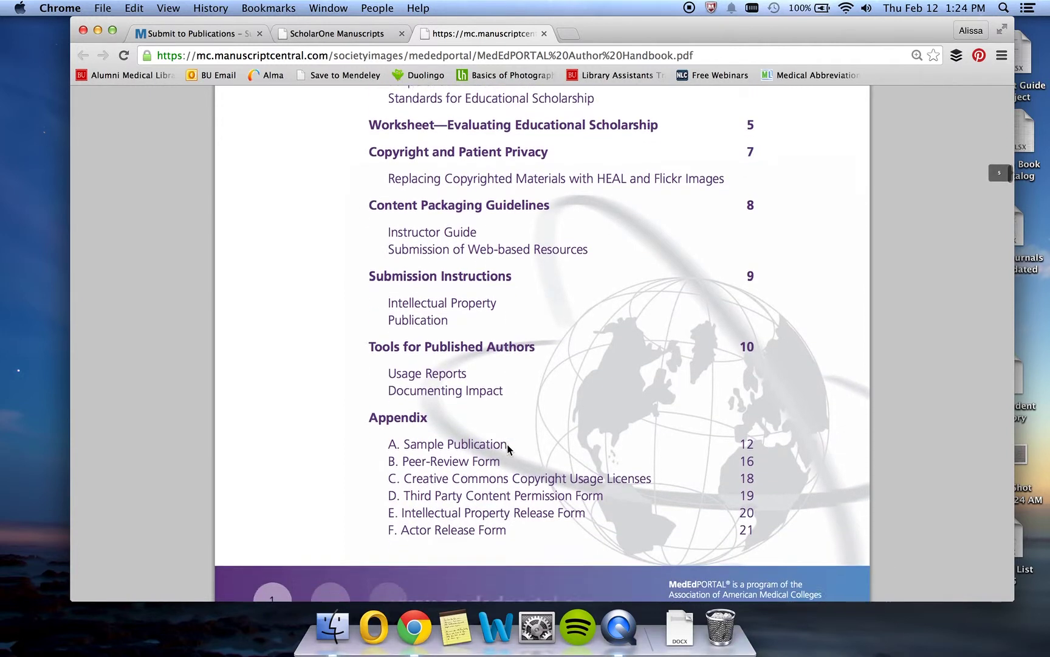
{"action": "scroll", "coordinate": [507, 444], "scroll_direction": "down", "scroll_amount": 1}
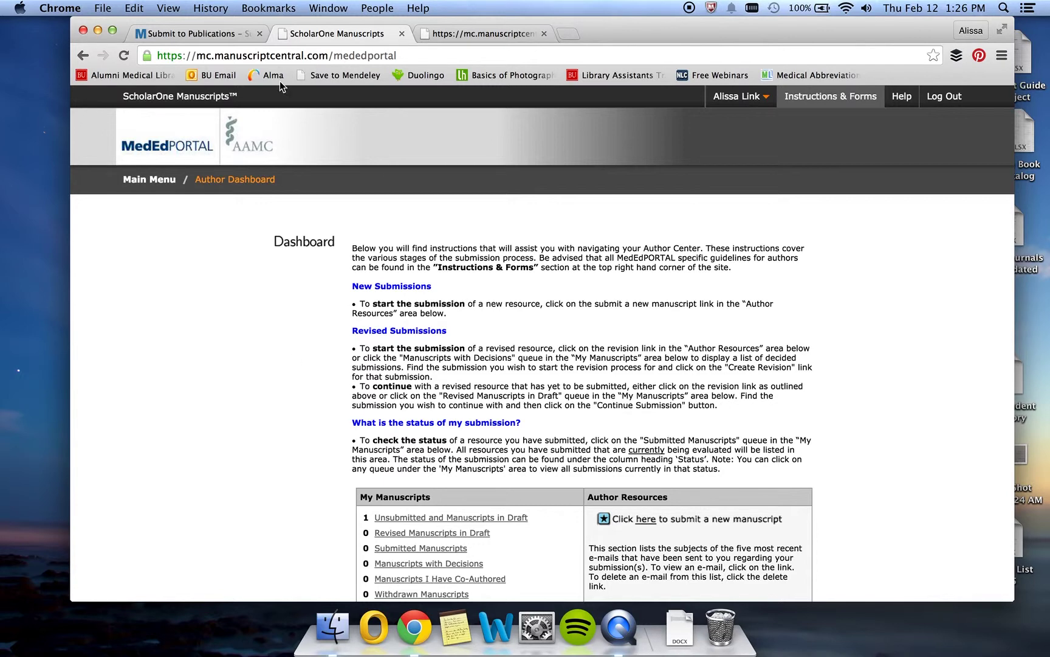
Open MedEdPORTAL's Submission Instructions page and jump to its Resource Templates section.
{"action": "left_click", "coordinate": [214, 31]}
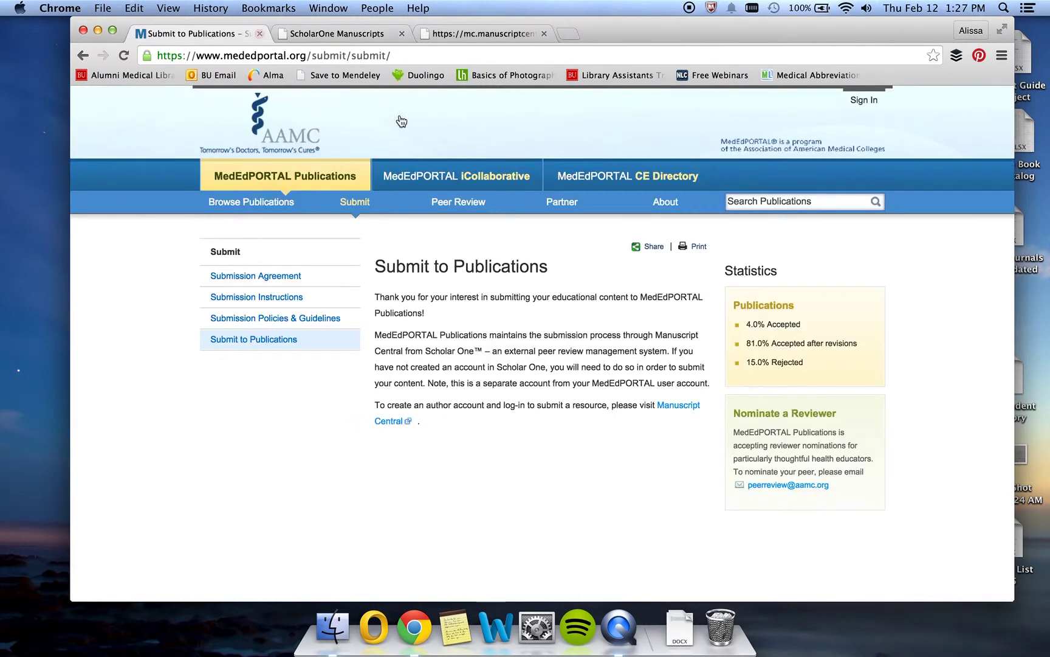
{"action": "mouse_move", "coordinate": [355, 202]}
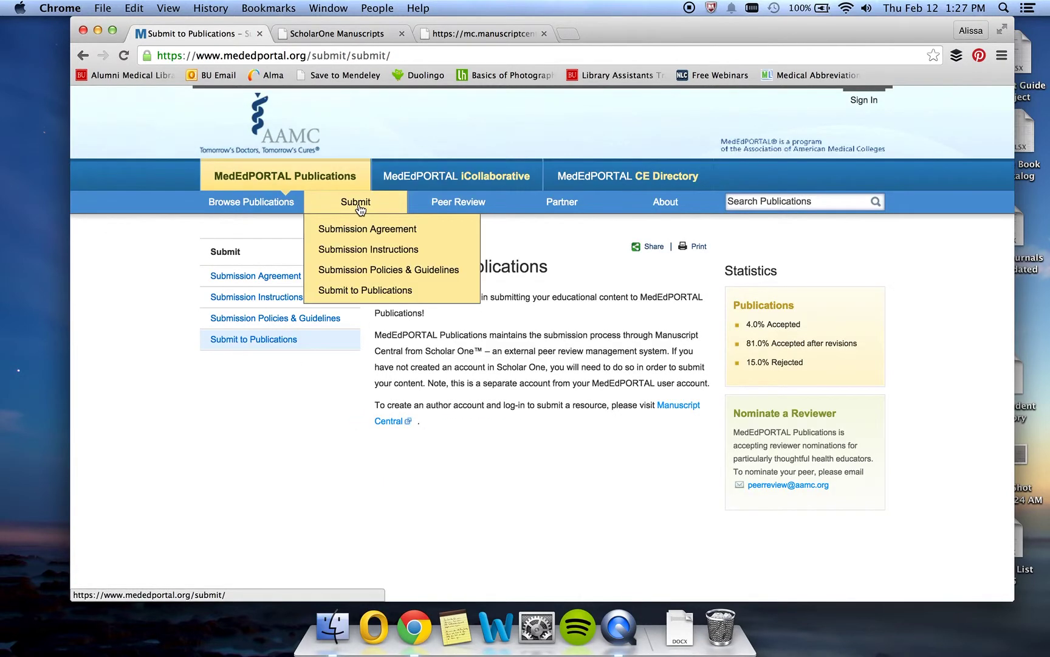
{"action": "left_click", "coordinate": [358, 259]}
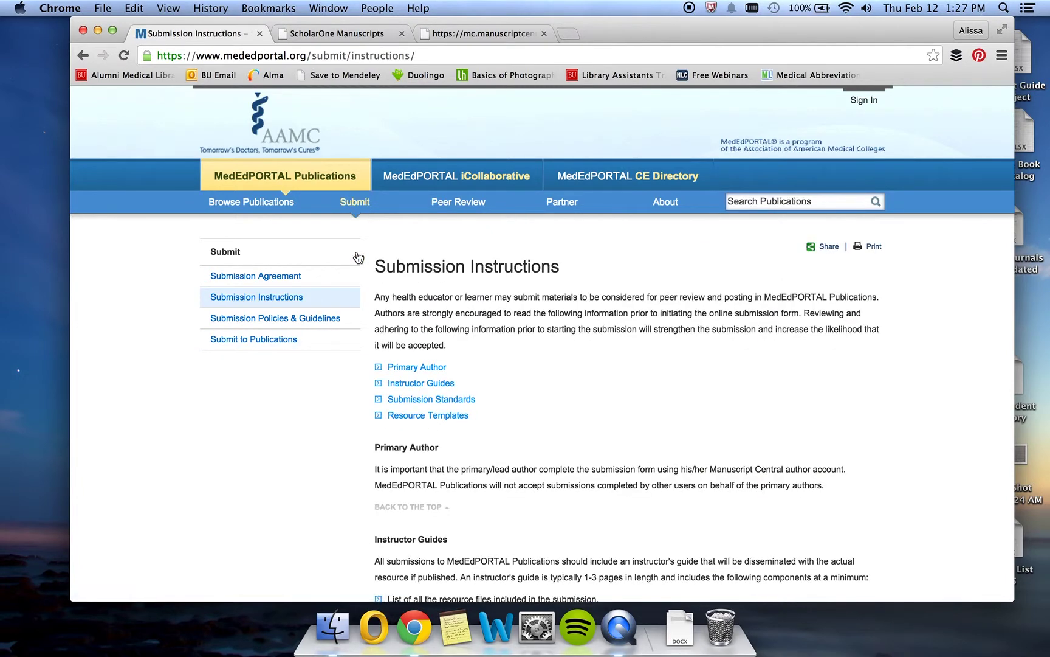
{"action": "left_click", "coordinate": [400, 415]}
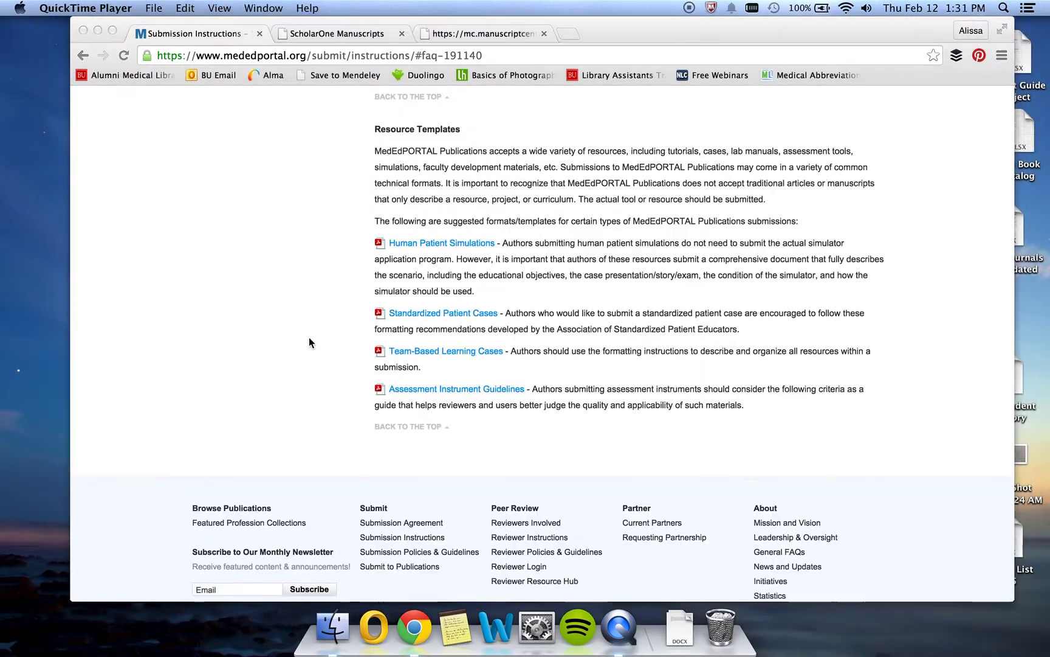
{"action": "left_click", "coordinate": [309, 337]}
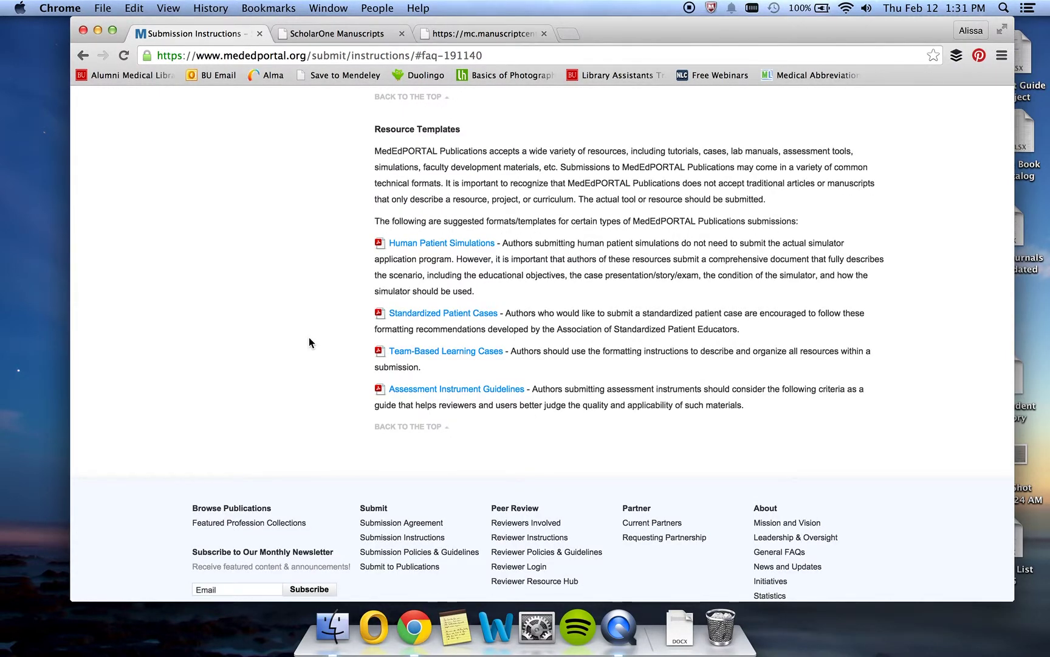
Back on the Author Dashboard, start a new submission with resource type MedEdPORTAL Submission.
{"action": "left_click", "coordinate": [353, 28]}
{"action": "scroll", "coordinate": [727, 328], "scroll_direction": "down", "scroll_amount": 5}
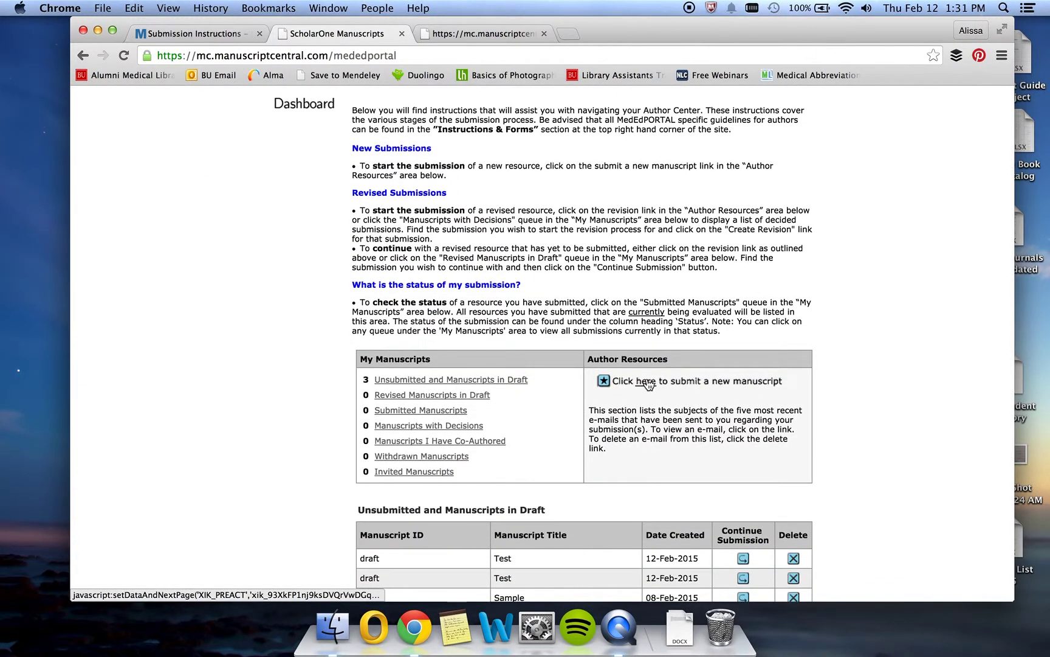
{"action": "left_click", "coordinate": [646, 382]}
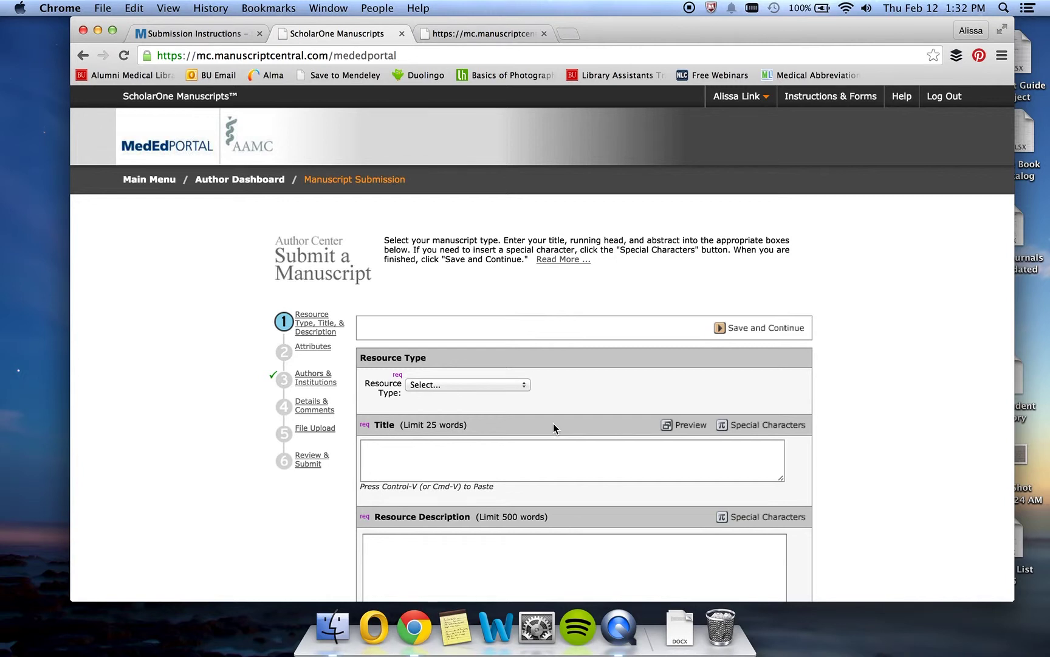
{"action": "left_click", "coordinate": [511, 384]}
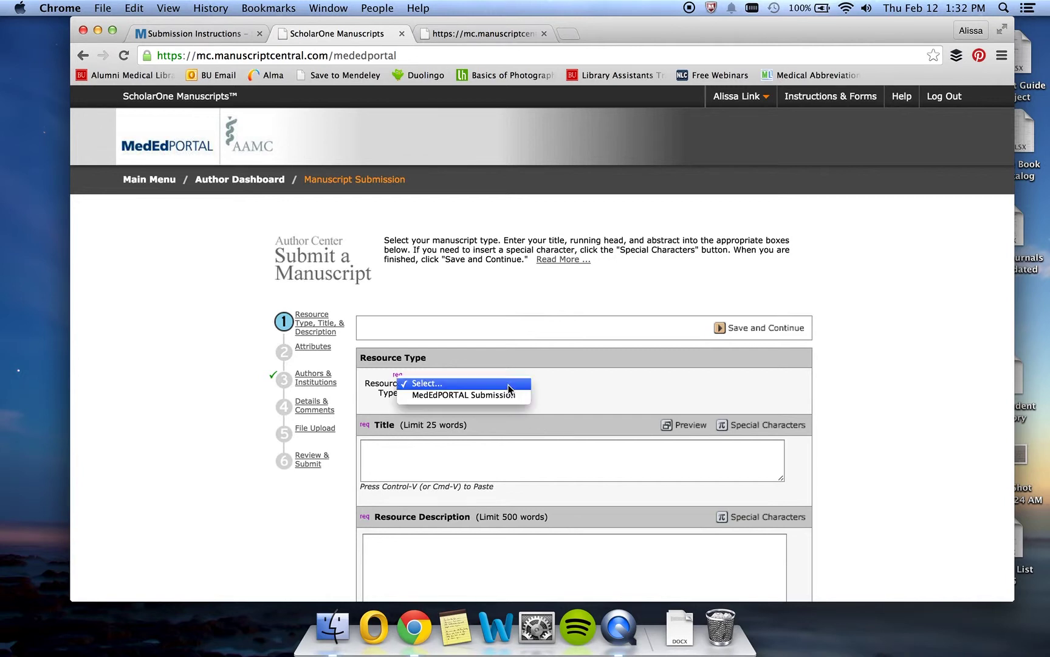
{"action": "left_click", "coordinate": [505, 392]}
Enter title 'Test' and description 'This is a sample publication.', accept the agreement, and save.
{"action": "left_click", "coordinate": [486, 455]}
{"action": "type", "text": "Test"}
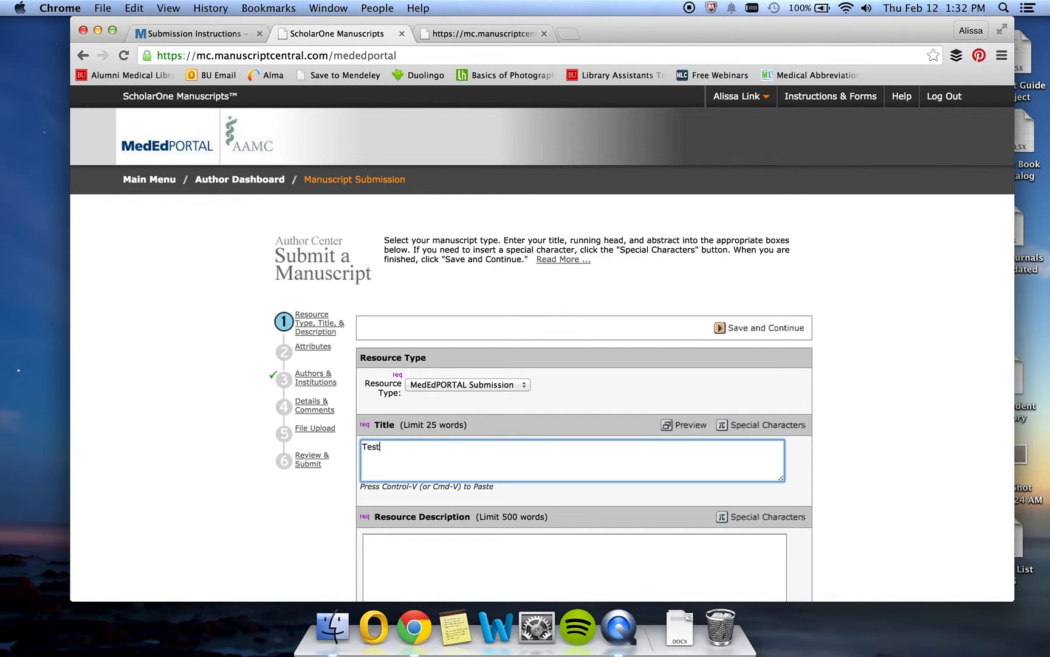
{"action": "key", "text": "Tab"}
{"action": "key", "text": "Tab"}
{"action": "type", "text": "This is"}
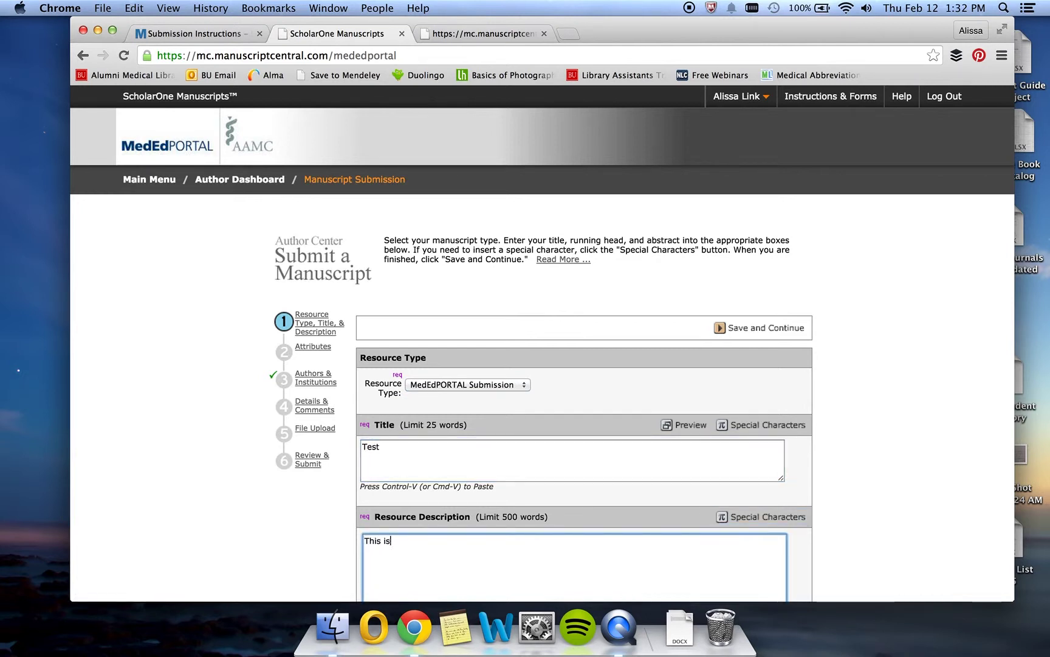
{"action": "type", "text": " a sample publication."}
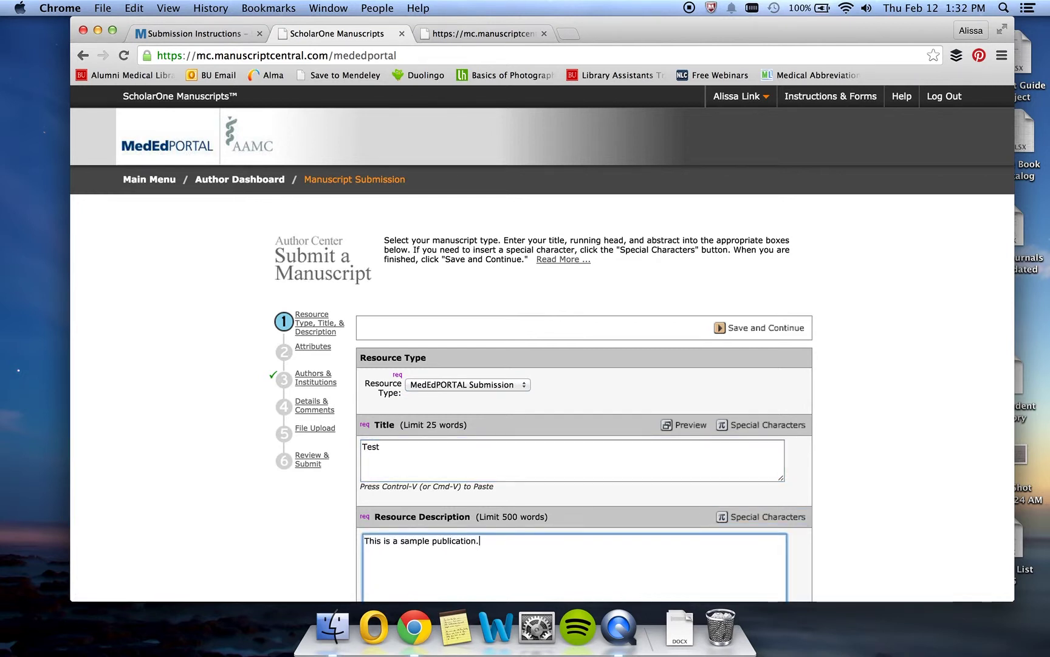
{"action": "scroll", "coordinate": [801, 484], "scroll_direction": "down", "scroll_amount": 1}
{"action": "scroll", "coordinate": [801, 484], "scroll_direction": "down", "scroll_amount": 5}
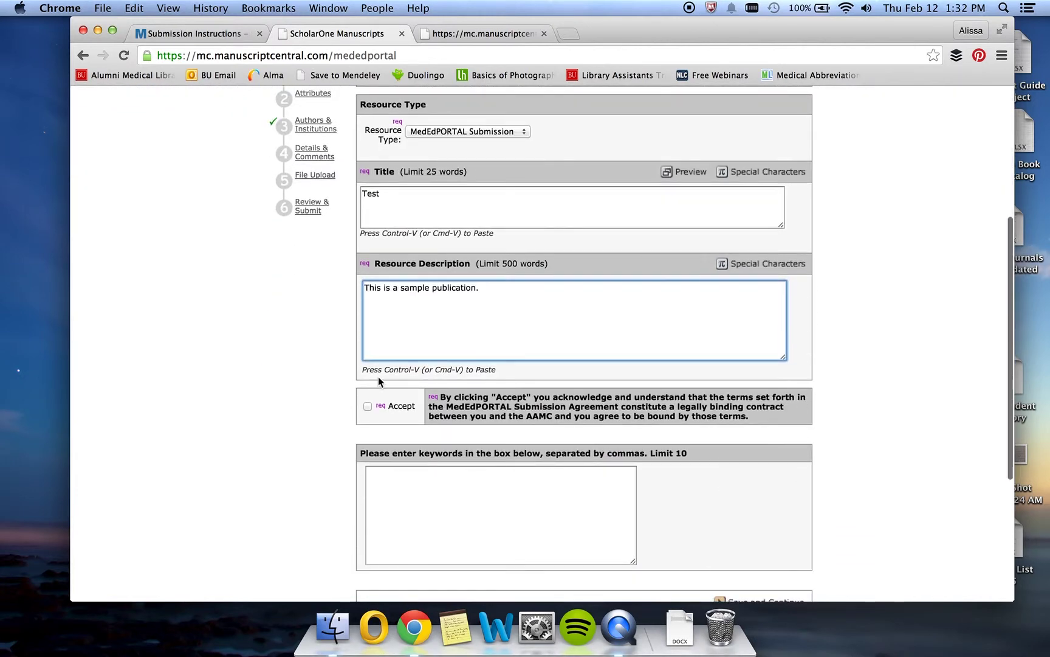
{"action": "left_click", "coordinate": [368, 405]}
{"action": "scroll", "coordinate": [768, 483], "scroll_direction": "down", "scroll_amount": 5}
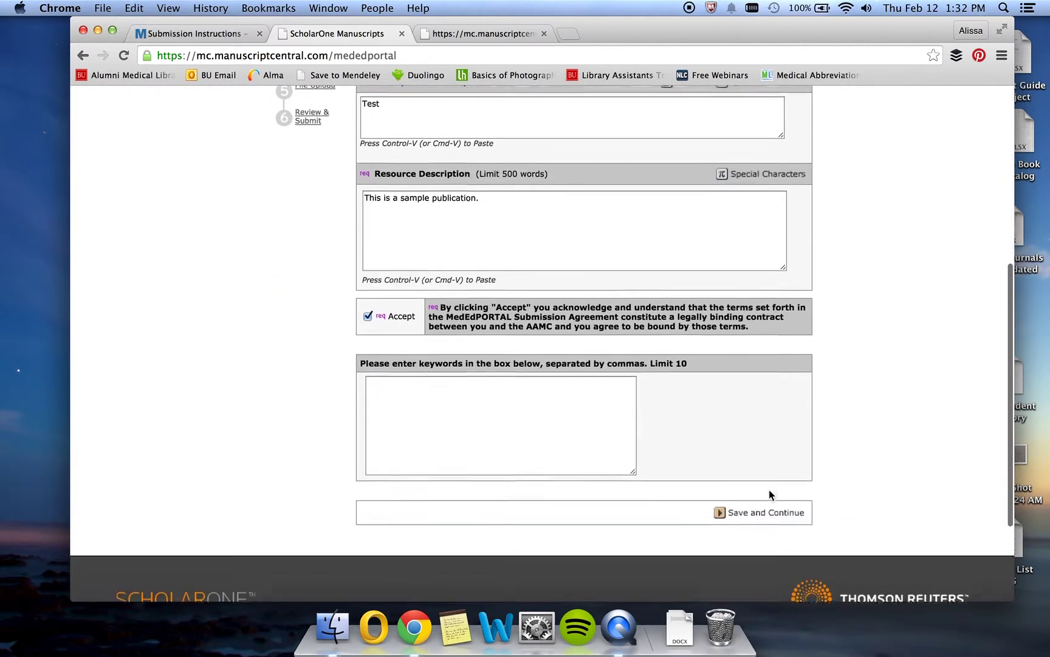
{"action": "left_click", "coordinate": [736, 460]}
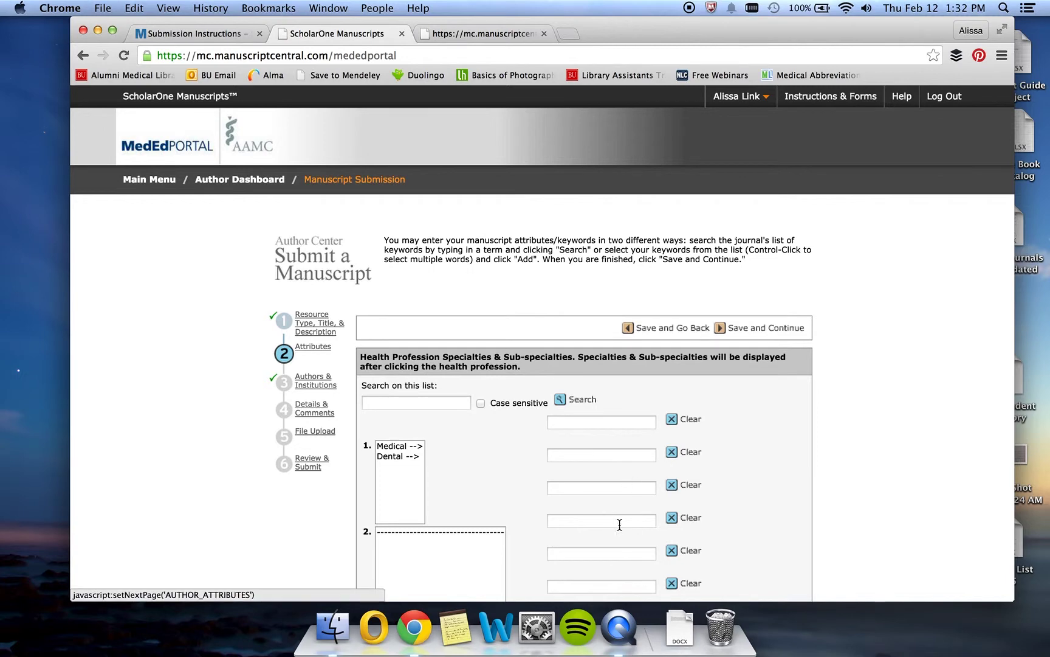
Add the Medical / Anesthesiology / Critical Care Medicine specialty.
{"action": "scroll", "coordinate": [488, 486], "scroll_direction": "down", "scroll_amount": 5}
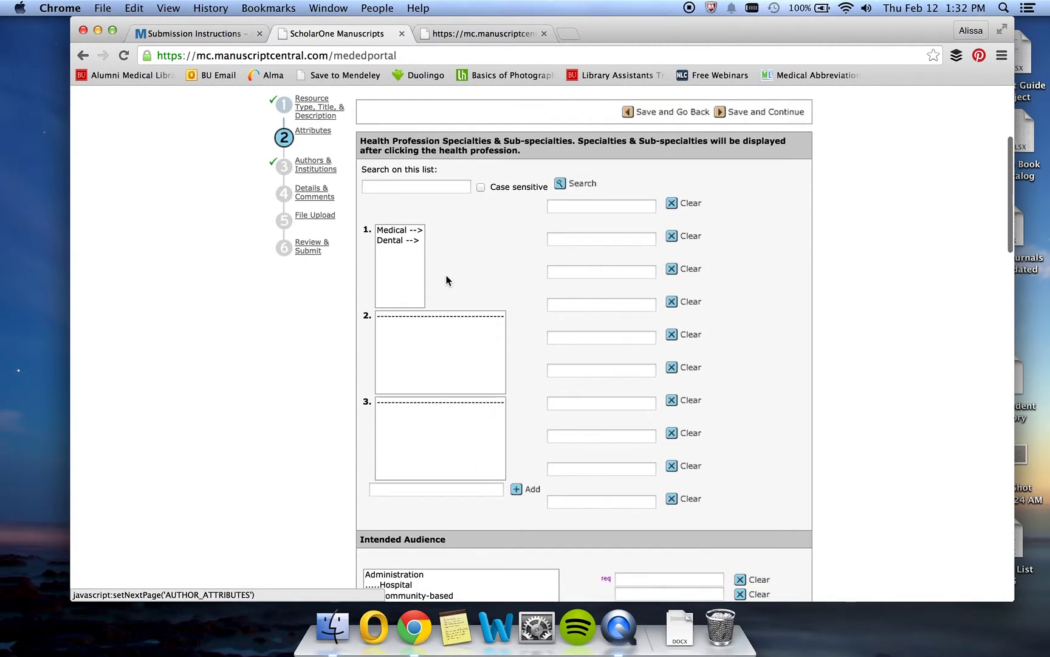
{"action": "left_click", "coordinate": [402, 235]}
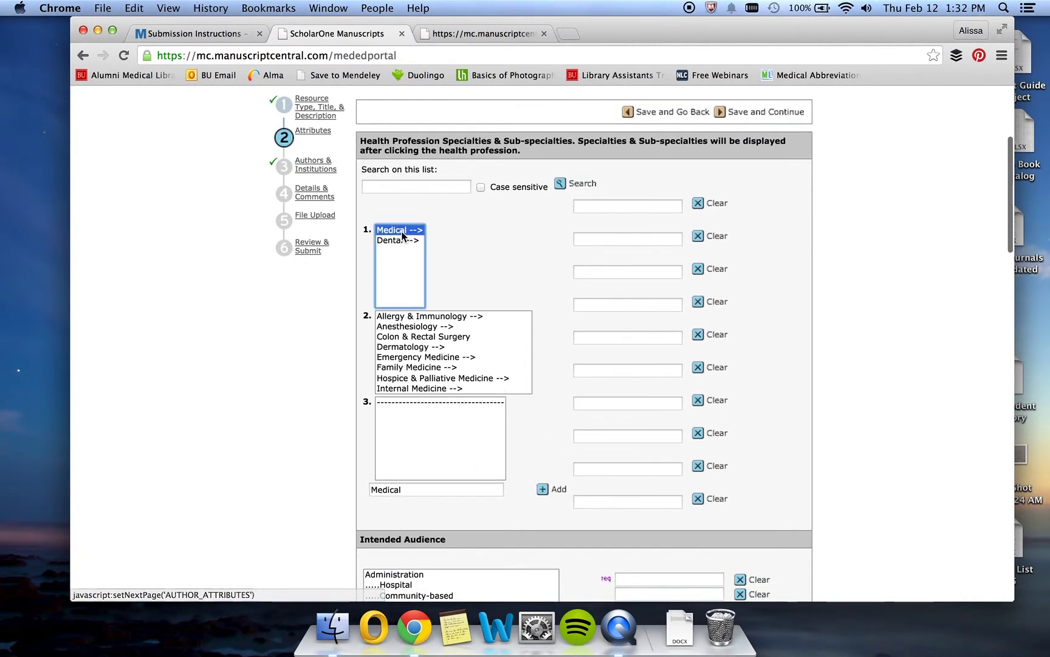
{"action": "left_click", "coordinate": [413, 326]}
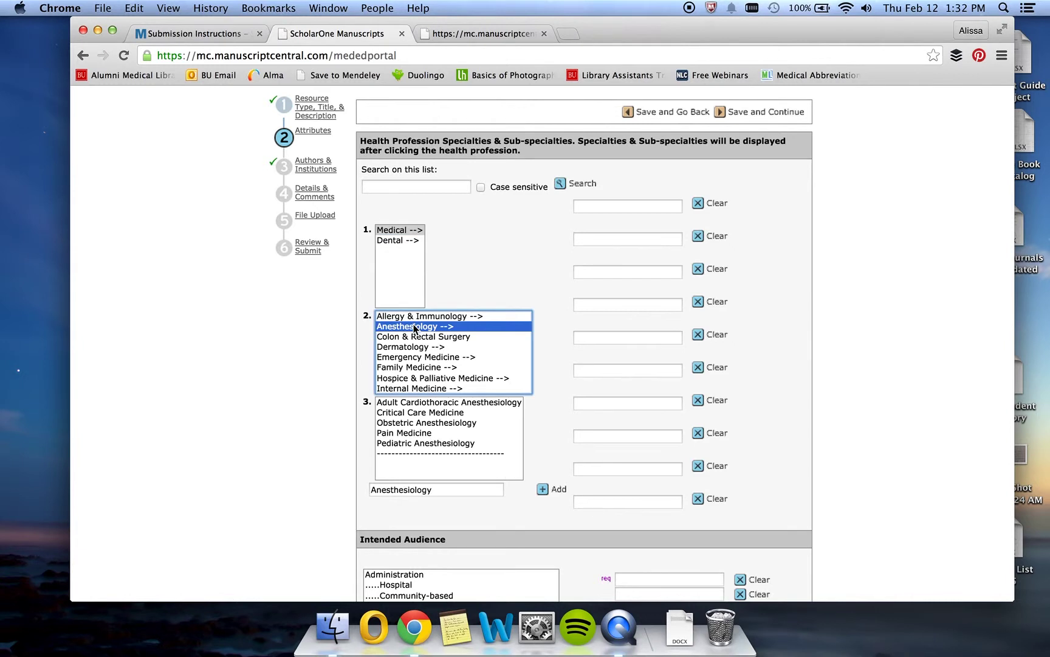
{"action": "left_click", "coordinate": [405, 412]}
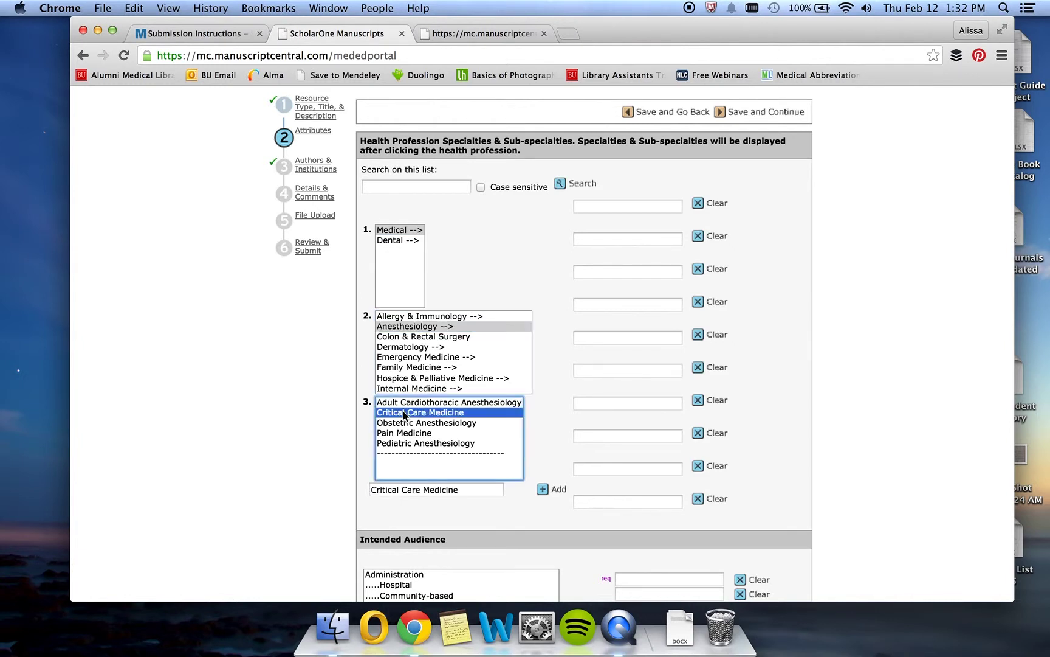
{"action": "left_click", "coordinate": [543, 490]}
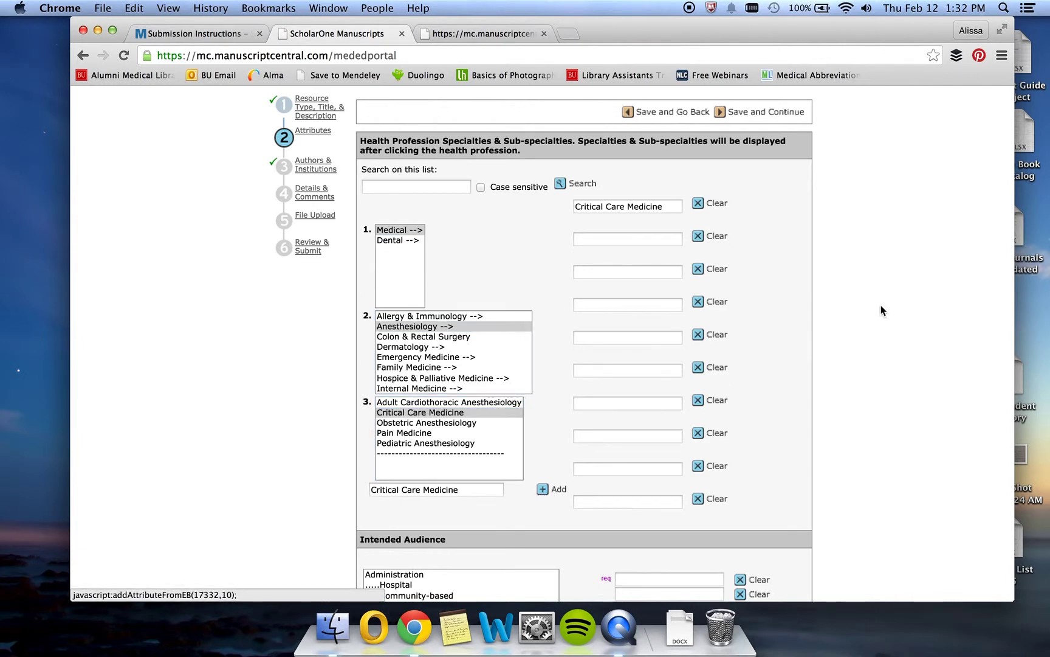
Add Community-based as intended audience and Clinical Experience as instructional method.
{"action": "scroll", "coordinate": [917, 309], "scroll_direction": "down", "scroll_amount": 5}
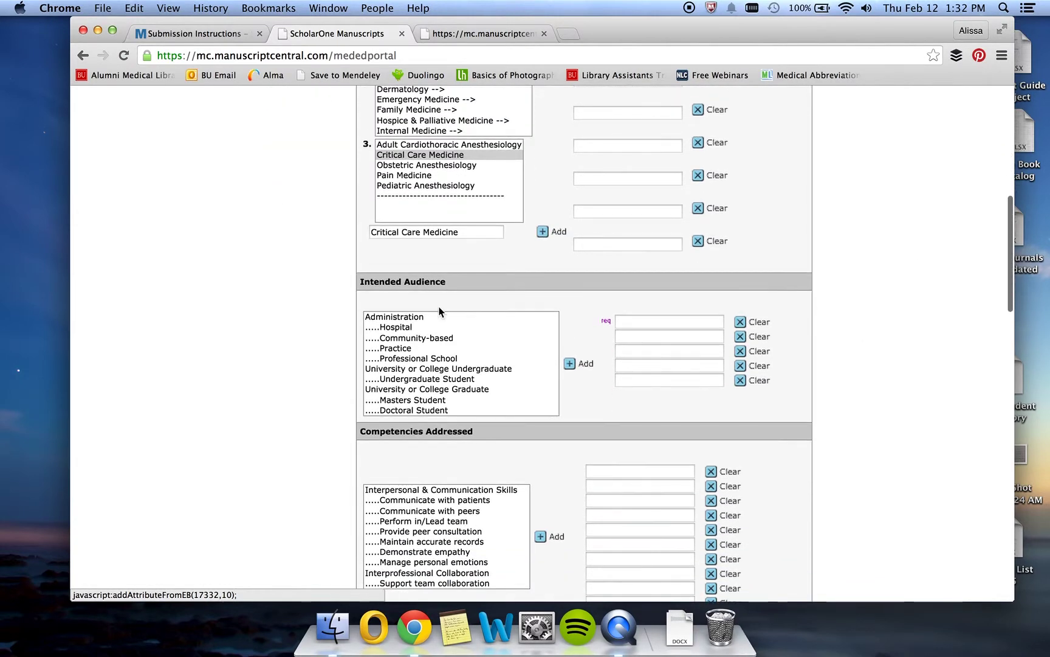
{"action": "left_click", "coordinate": [422, 339]}
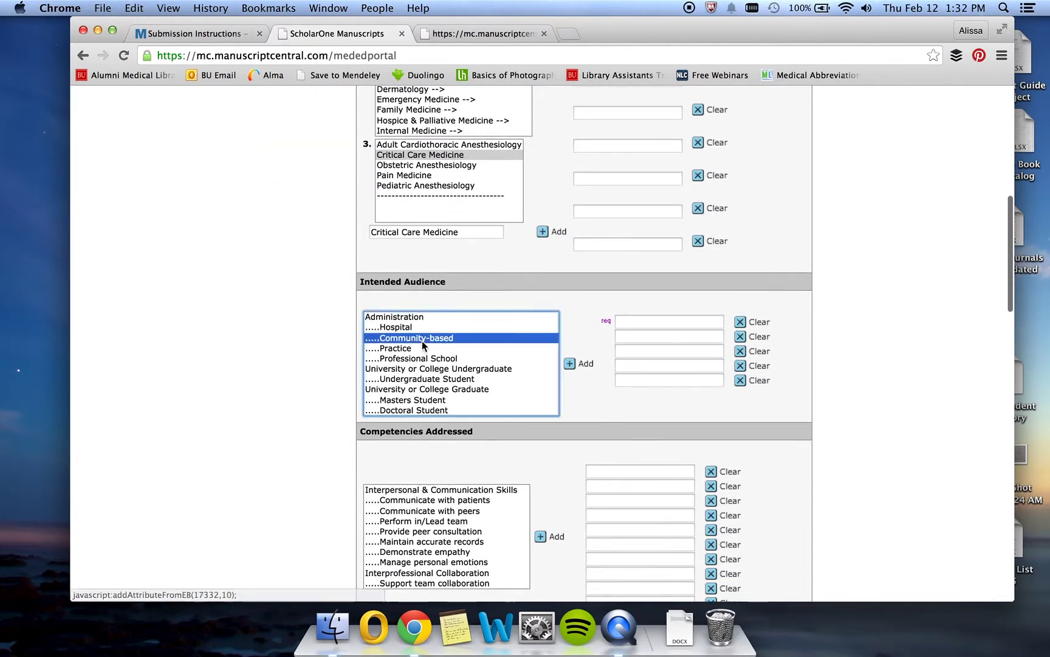
{"action": "left_click", "coordinate": [567, 364]}
{"action": "scroll", "coordinate": [572, 368], "scroll_direction": "down", "scroll_amount": 3}
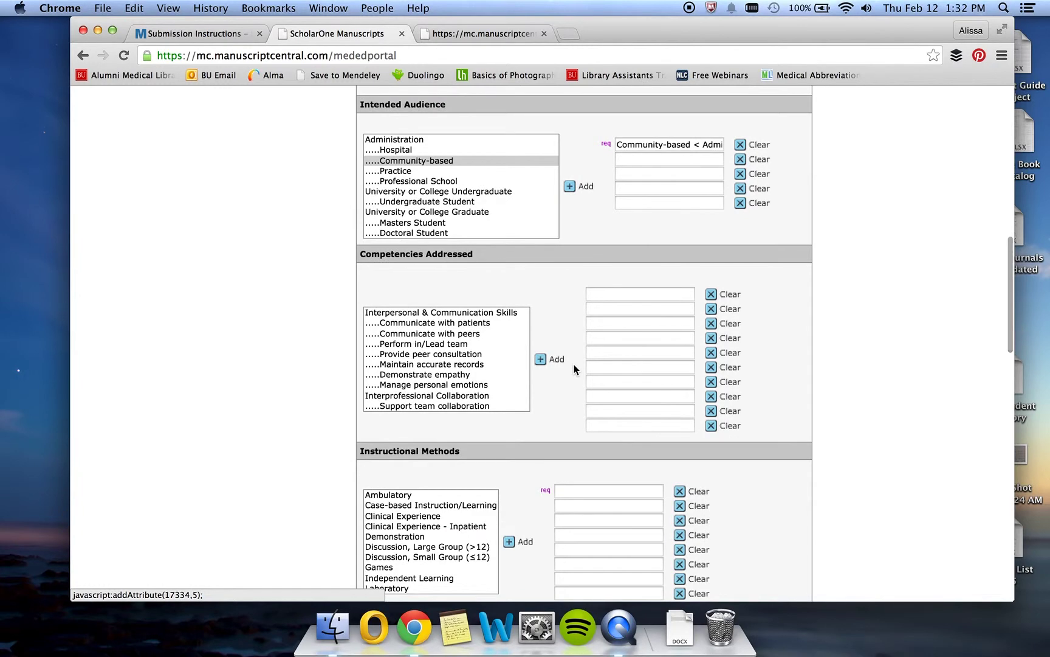
{"action": "scroll", "coordinate": [566, 364], "scroll_direction": "down", "scroll_amount": 1}
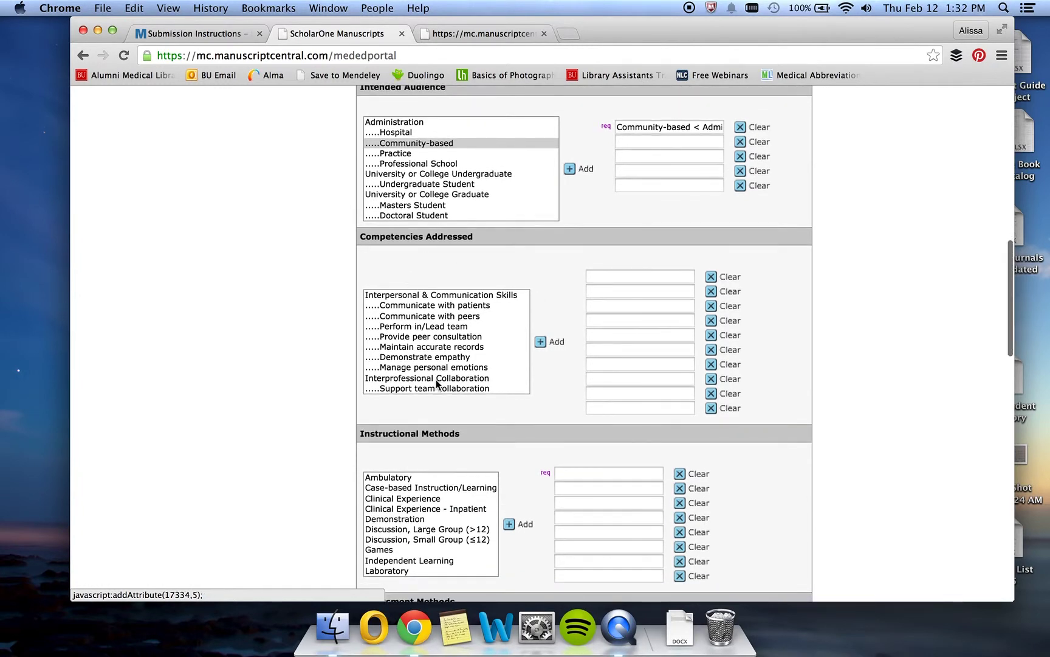
{"action": "scroll", "coordinate": [437, 382], "scroll_direction": "down", "scroll_amount": 10}
{"action": "scroll", "coordinate": [360, 409], "scroll_direction": "down", "scroll_amount": 1}
{"action": "scroll", "coordinate": [359, 409], "scroll_direction": "down", "scroll_amount": 2}
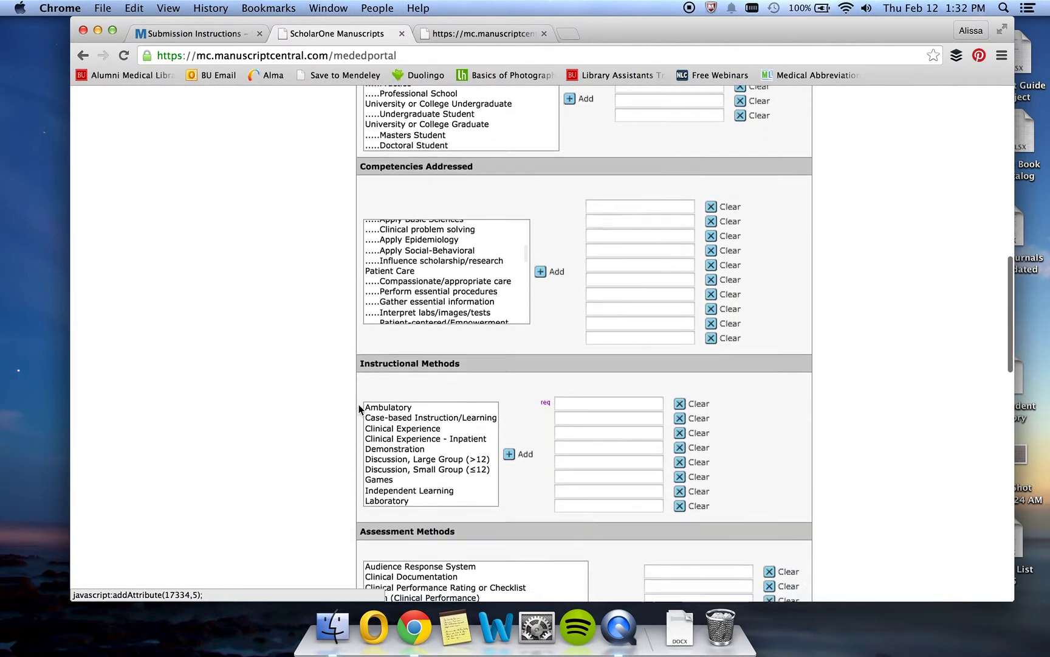
{"action": "left_click", "coordinate": [394, 386]}
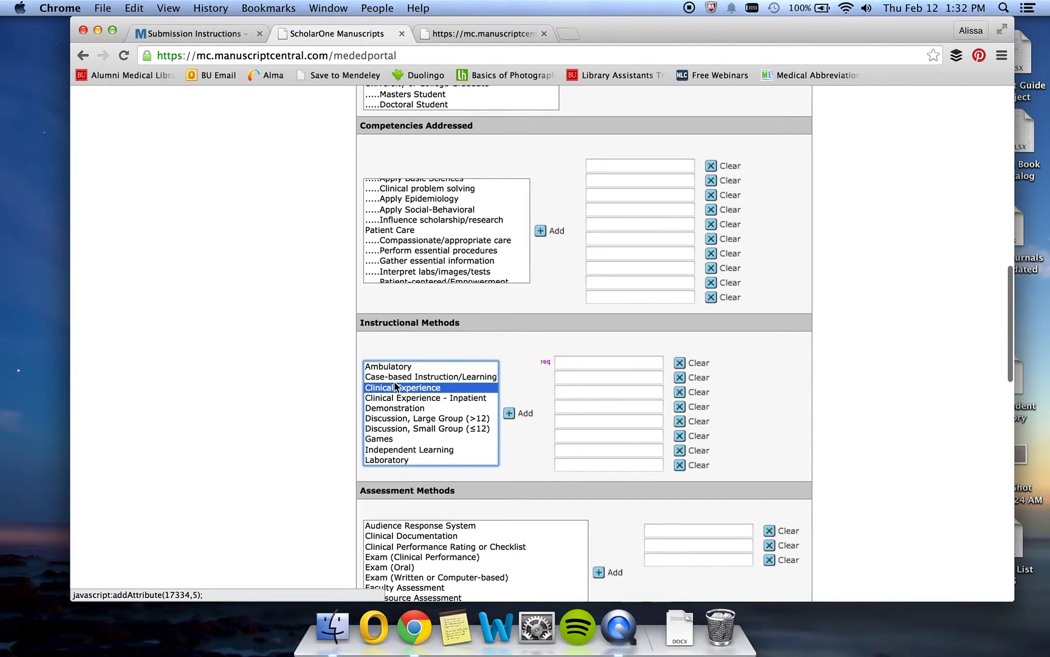
{"action": "left_click", "coordinate": [523, 412]}
Add Audio as the resource type and save the attributes.
{"action": "scroll", "coordinate": [738, 398], "scroll_direction": "down", "scroll_amount": 4}
{"action": "scroll", "coordinate": [738, 401], "scroll_direction": "down", "scroll_amount": 1}
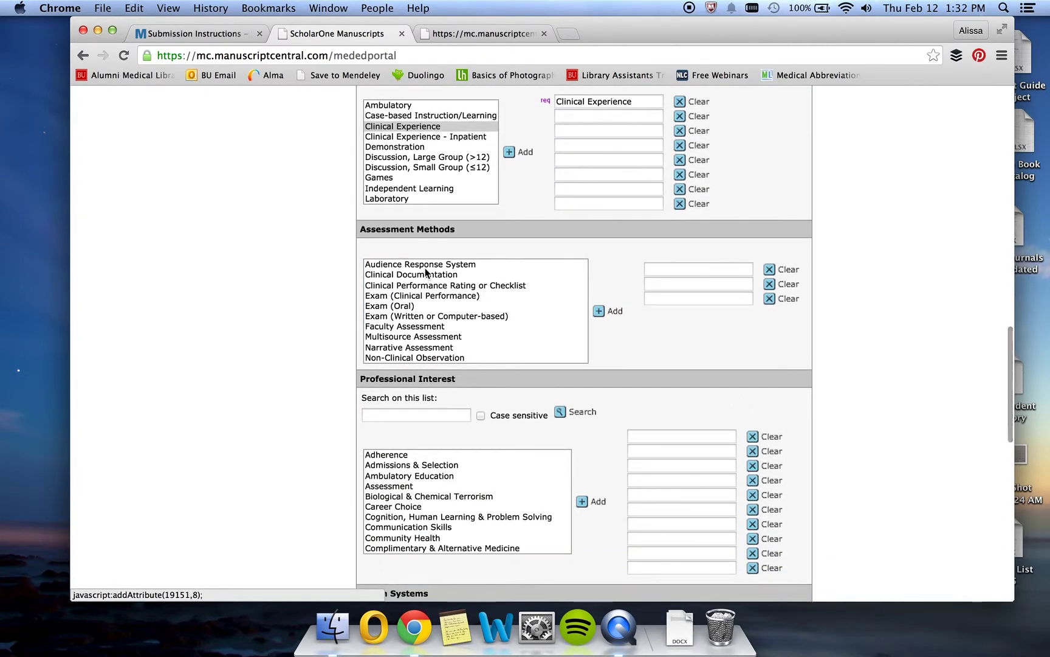
{"action": "scroll", "coordinate": [425, 267], "scroll_direction": "down", "scroll_amount": 2}
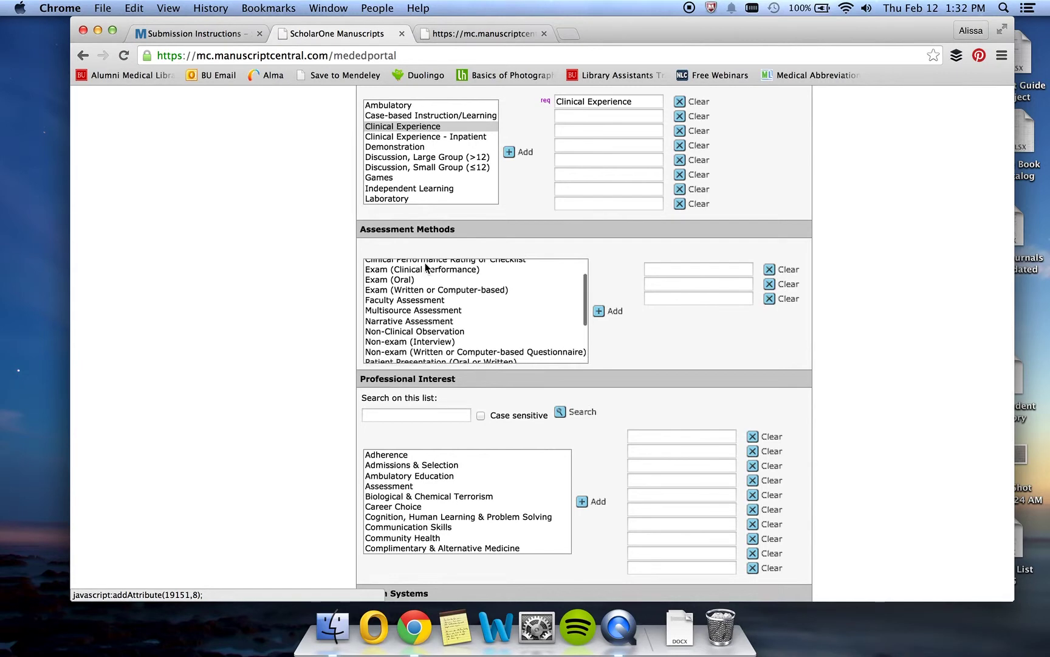
{"action": "scroll", "coordinate": [426, 267], "scroll_direction": "up", "scroll_amount": 2}
{"action": "scroll", "coordinate": [313, 291], "scroll_direction": "down", "scroll_amount": 4}
{"action": "scroll", "coordinate": [314, 292], "scroll_direction": "down", "scroll_amount": 8}
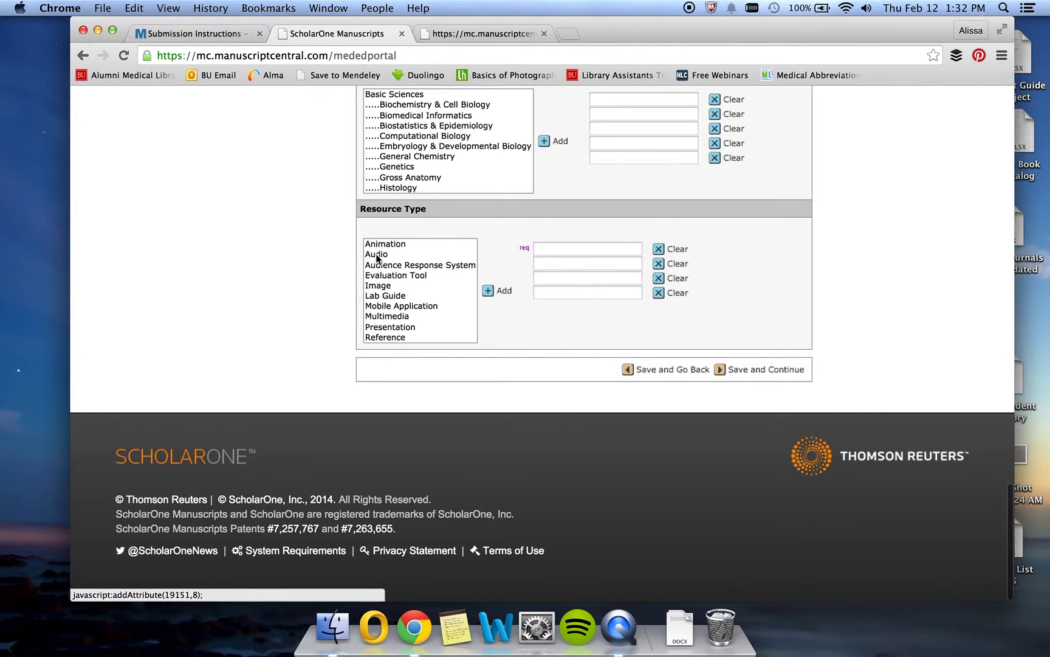
{"action": "left_click", "coordinate": [375, 254]}
{"action": "left_click", "coordinate": [490, 291]}
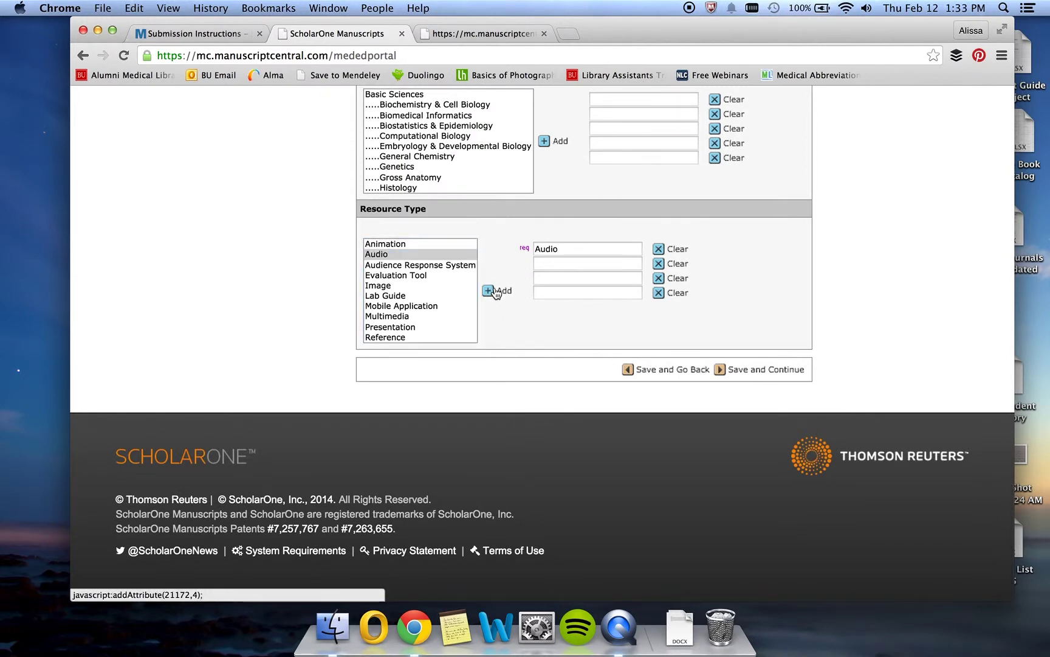
{"action": "left_click", "coordinate": [737, 370]}
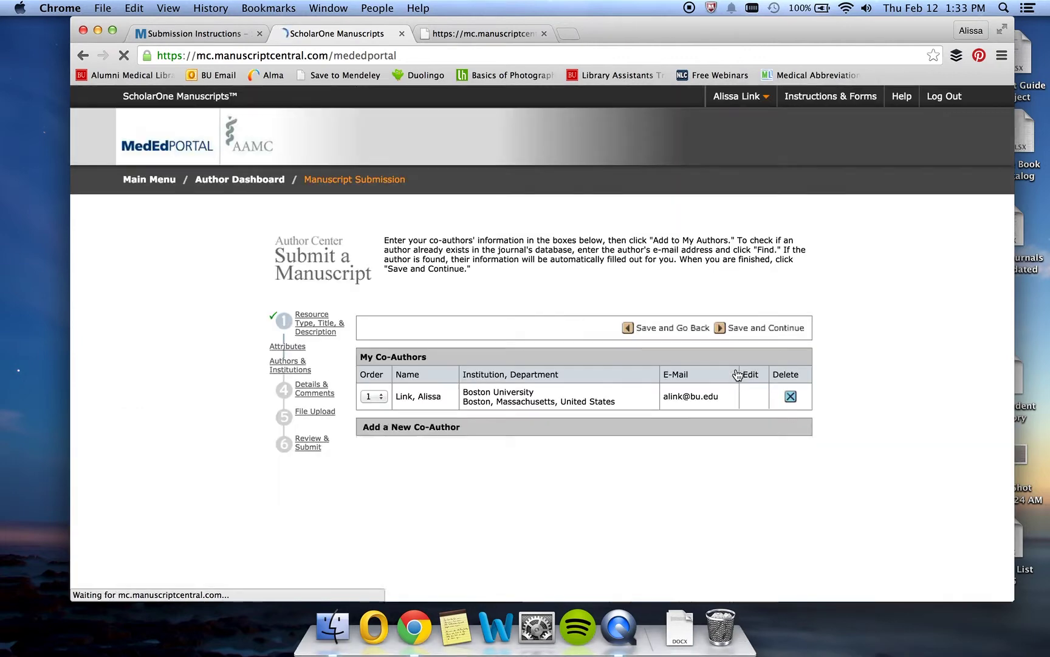
Add no co-author on Authors & Institutions and move on to the Details & Comments step.
{"action": "scroll", "coordinate": [846, 372], "scroll_direction": "down", "scroll_amount": 1}
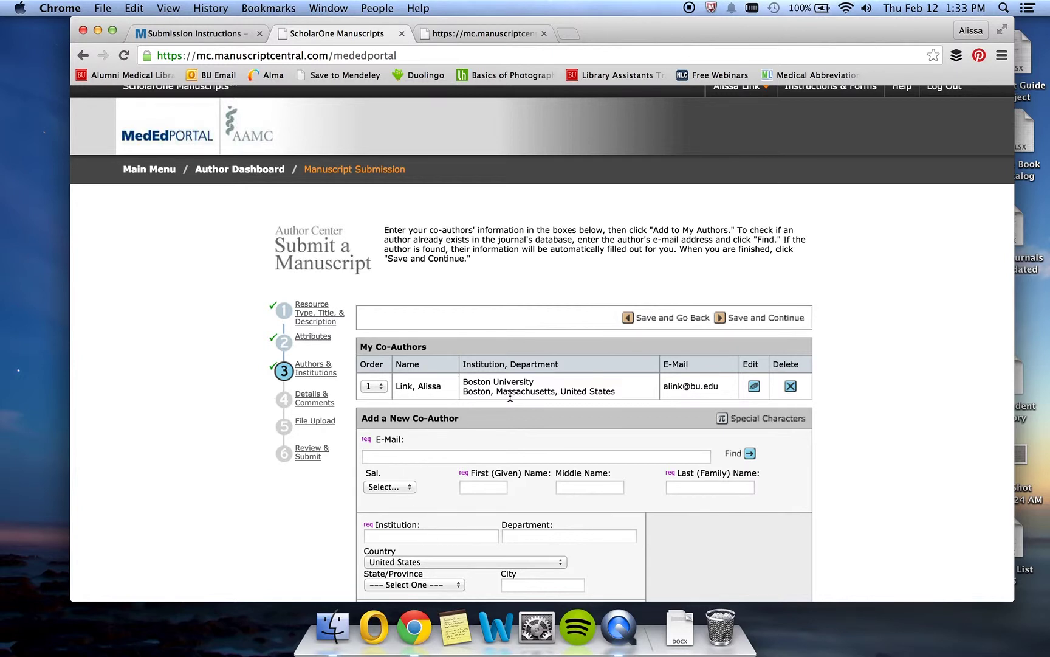
{"action": "left_click", "coordinate": [424, 457]}
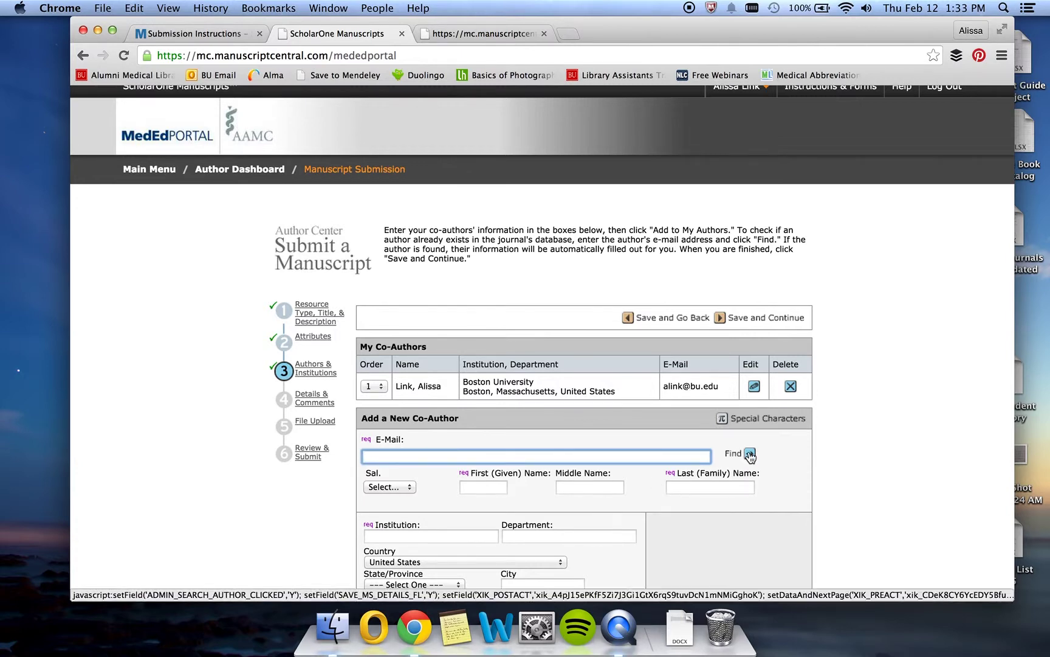
{"action": "scroll", "coordinate": [851, 457], "scroll_direction": "down", "scroll_amount": 1}
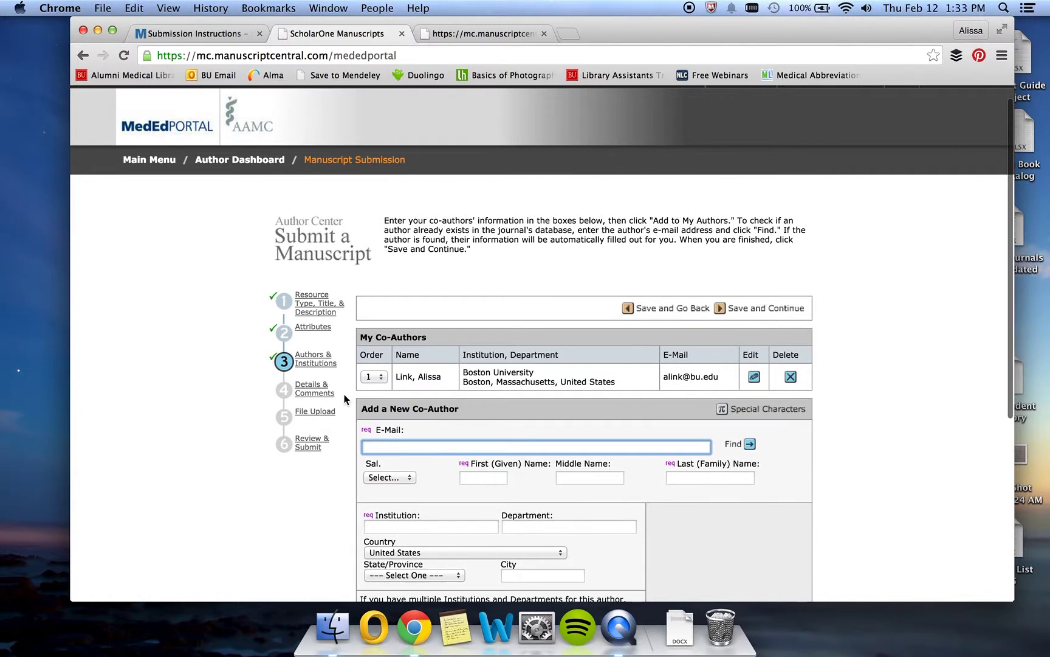
{"action": "left_click", "coordinate": [319, 393]}
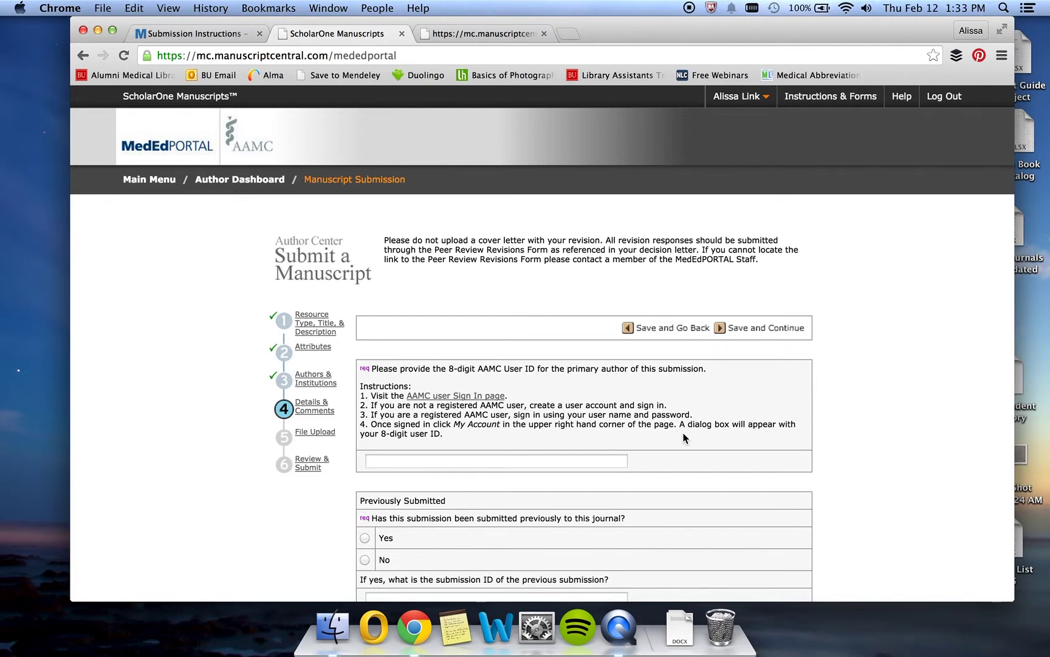
Leave the Details & Comments form blank and save it to continue toward File Upload.
{"action": "scroll", "coordinate": [768, 414], "scroll_direction": "down", "scroll_amount": 1}
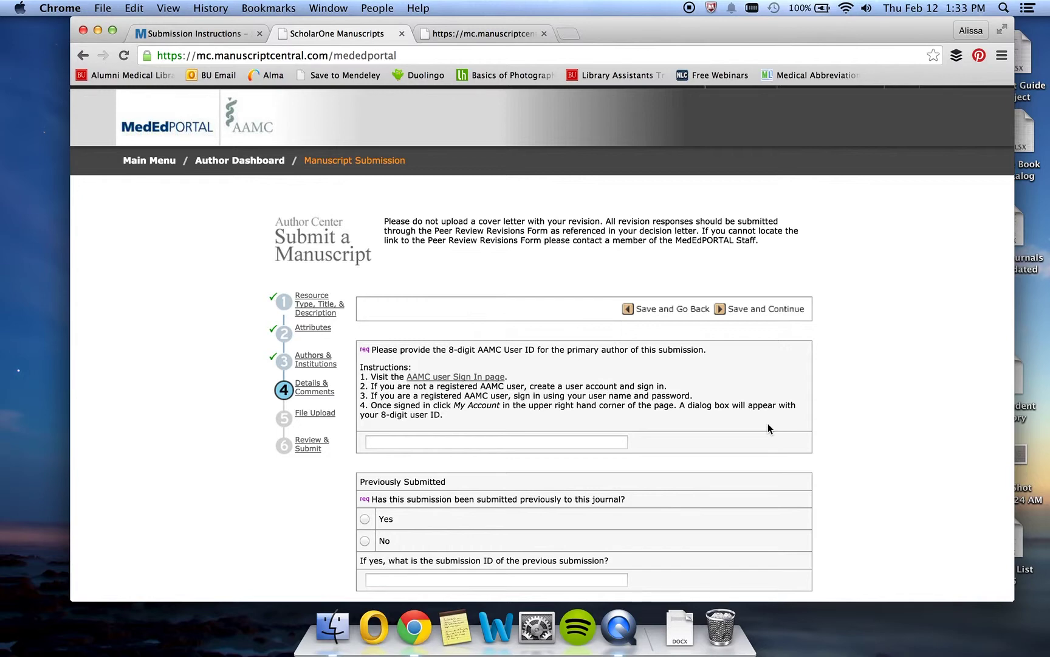
{"action": "scroll", "coordinate": [834, 431], "scroll_direction": "down", "scroll_amount": 3}
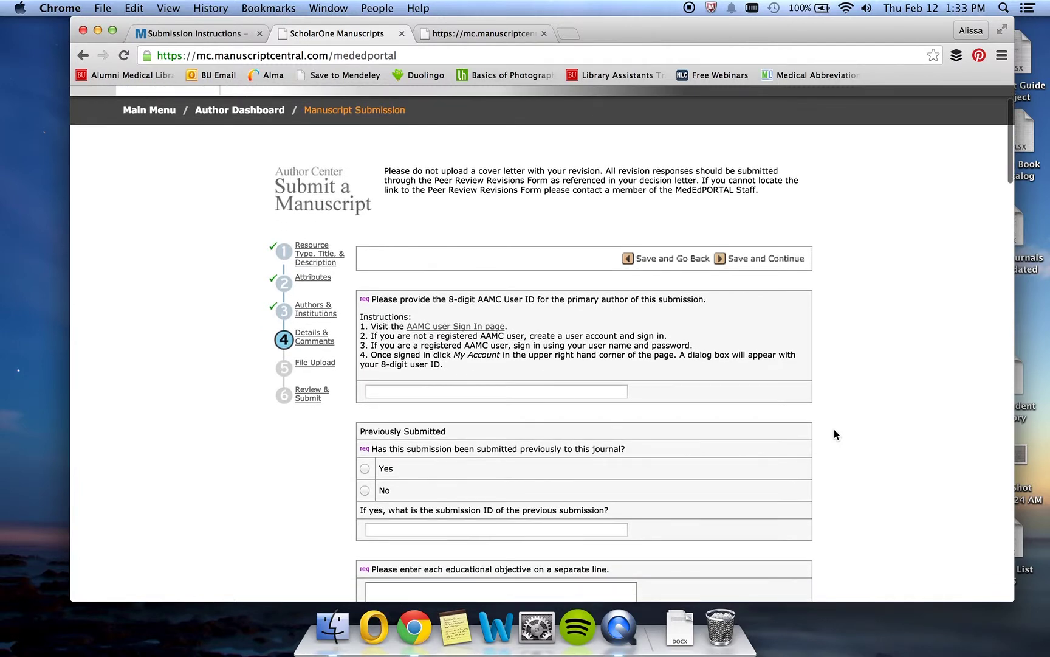
{"action": "scroll", "coordinate": [834, 428], "scroll_direction": "down", "scroll_amount": 3}
{"action": "scroll", "coordinate": [834, 430], "scroll_direction": "down", "scroll_amount": 10}
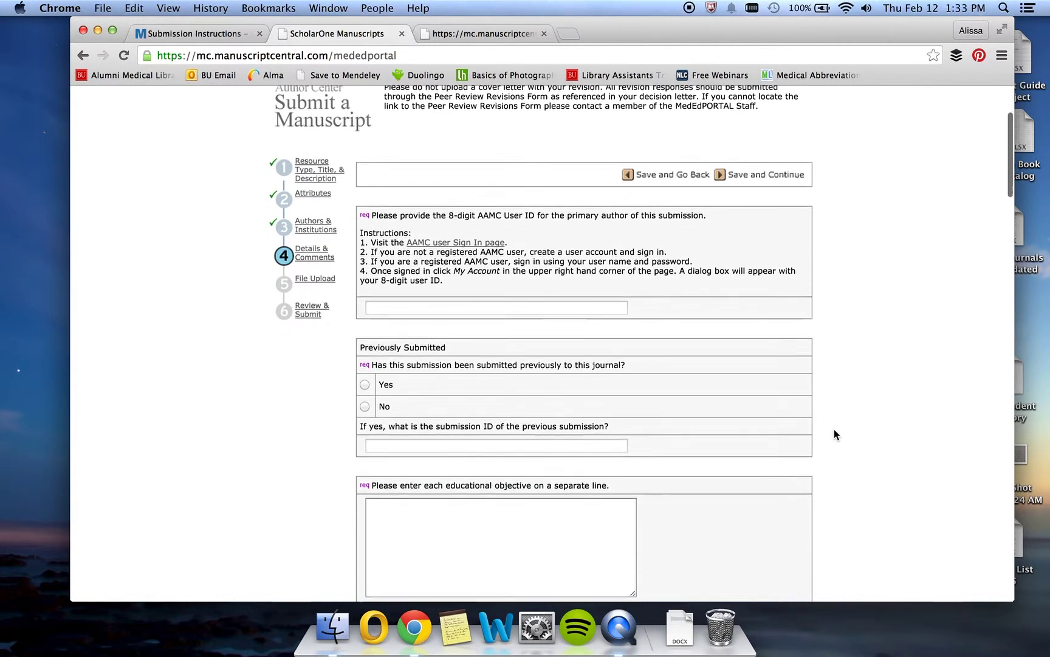
{"action": "scroll", "coordinate": [834, 429], "scroll_direction": "down", "scroll_amount": 20}
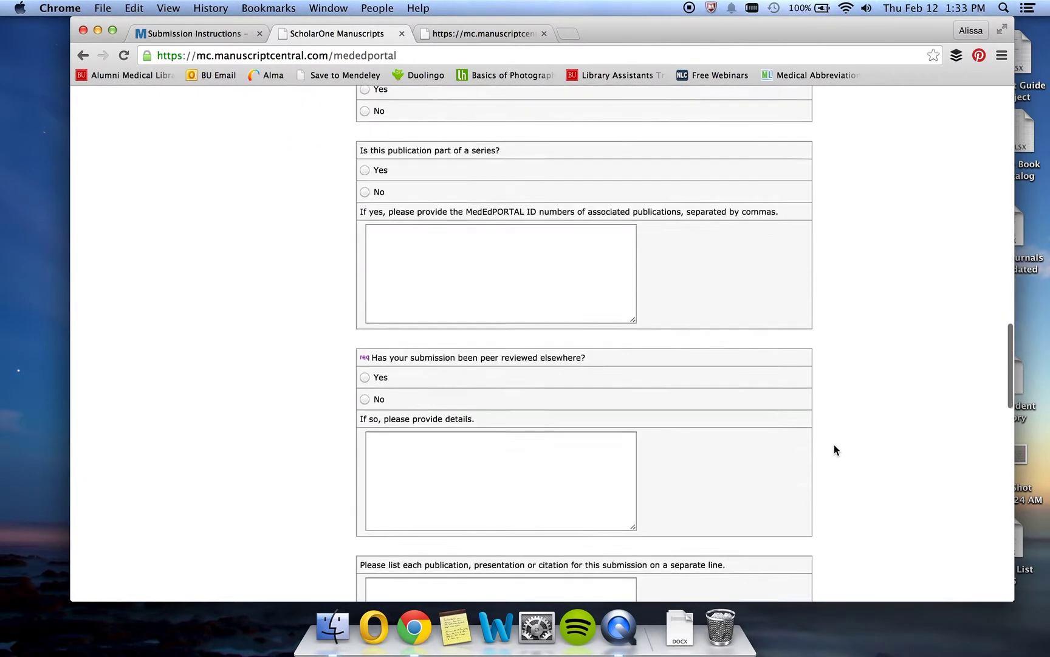
{"action": "scroll", "coordinate": [834, 450], "scroll_direction": "down", "scroll_amount": 6}
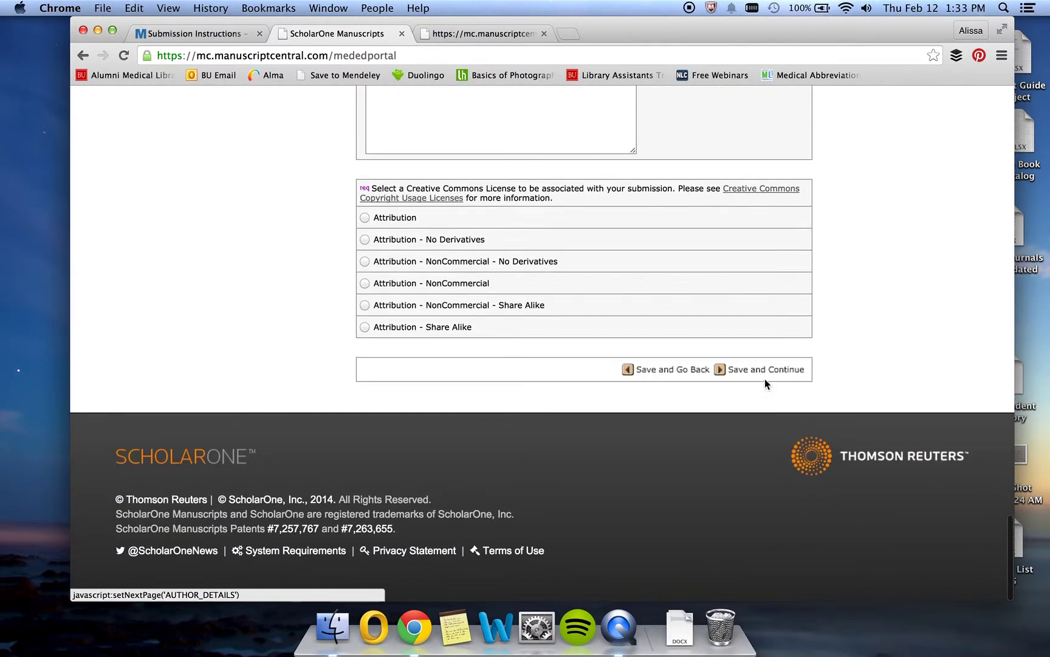
{"action": "left_click", "coordinate": [762, 371]}
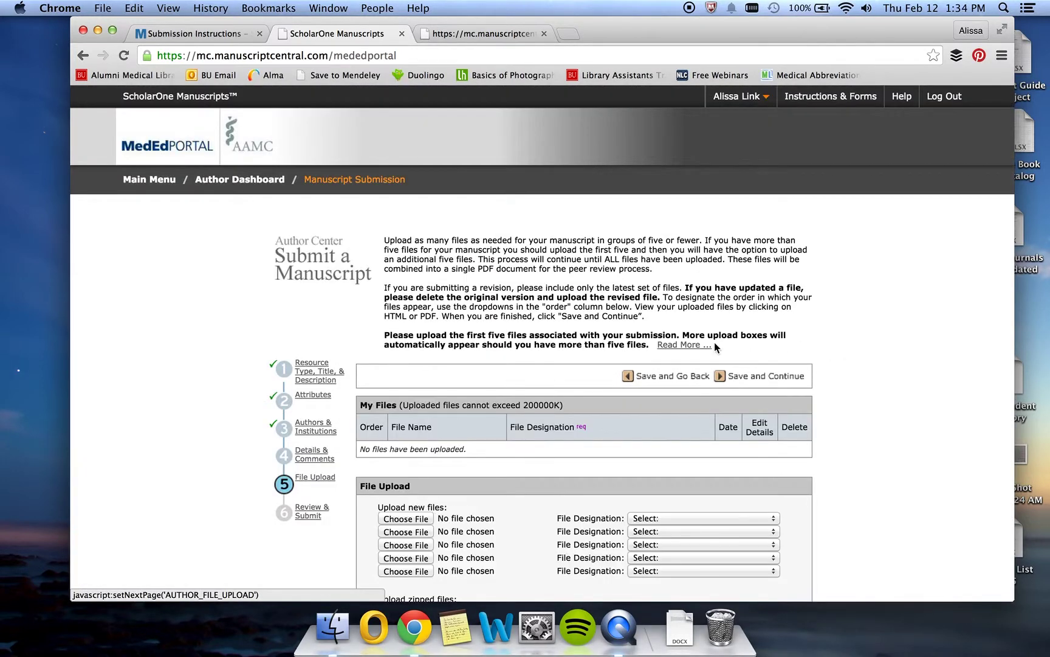
Go back to the Author Dashboard and view the unsubmitted drafts: three 'Test' and one 'Sample'.
{"action": "left_click", "coordinate": [241, 180]}
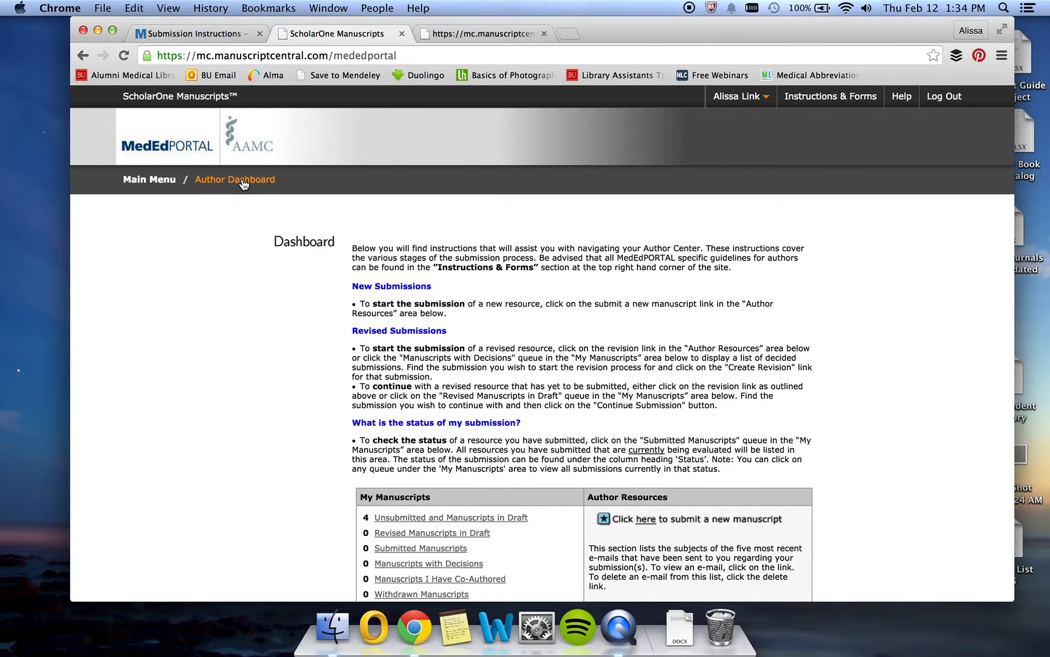
{"action": "scroll", "coordinate": [634, 353], "scroll_direction": "down", "scroll_amount": 5}
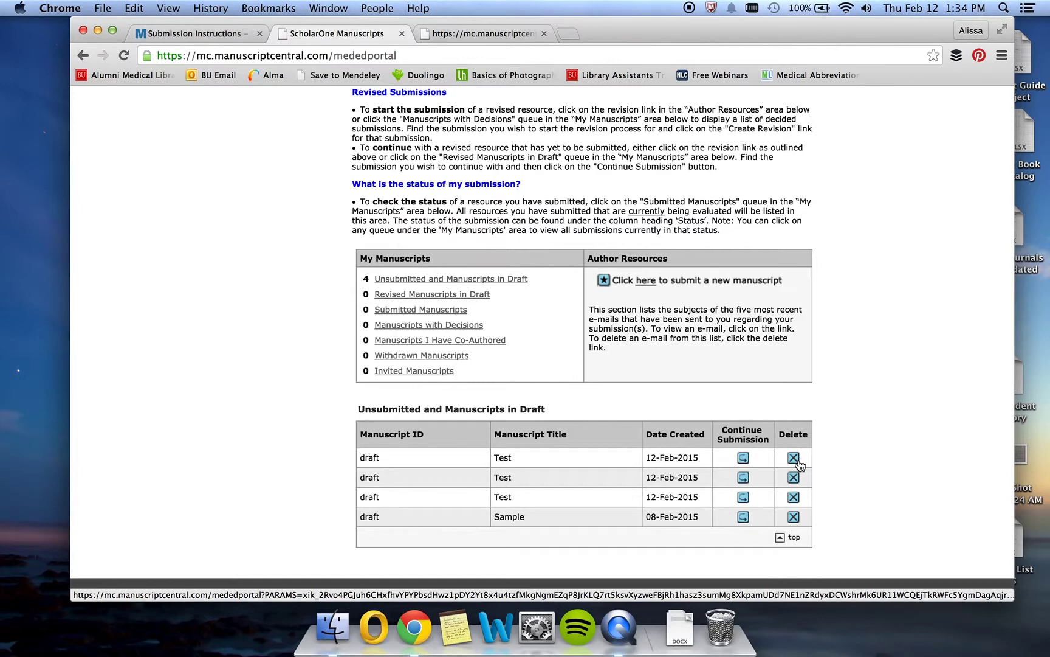
{"action": "scroll", "coordinate": [847, 395], "scroll_direction": "up", "scroll_amount": 1}
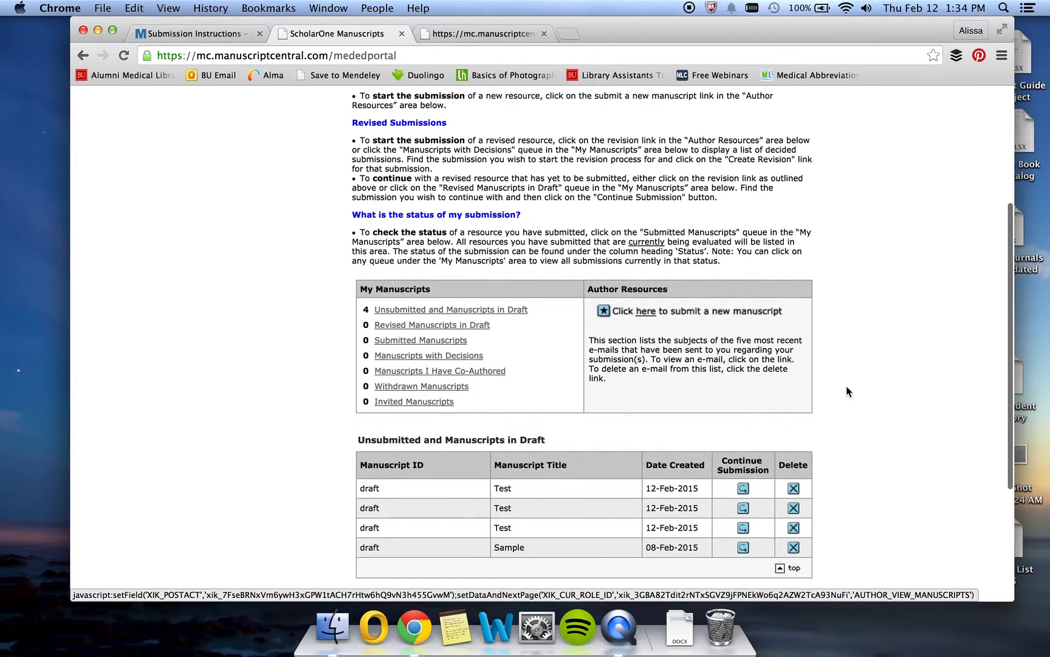